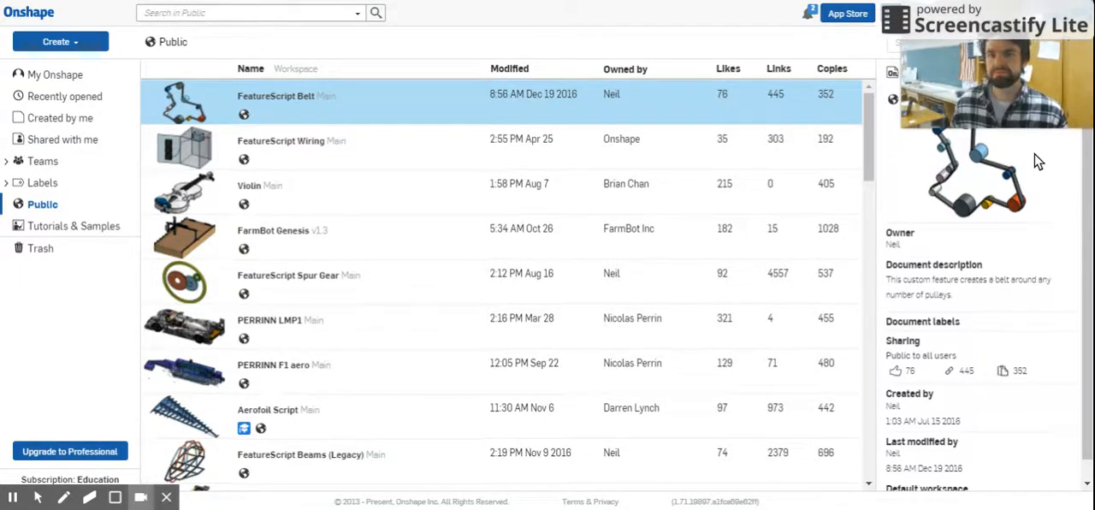
drag(998, 70, 966, 231)
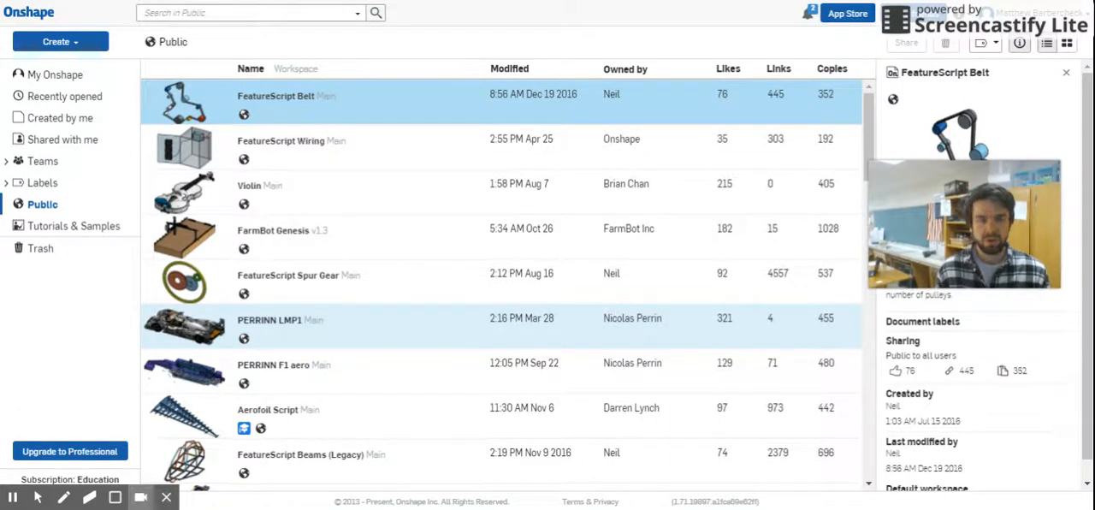
Step: Create a new document named "swiss cheese"
click(49, 46)
click(61, 66)
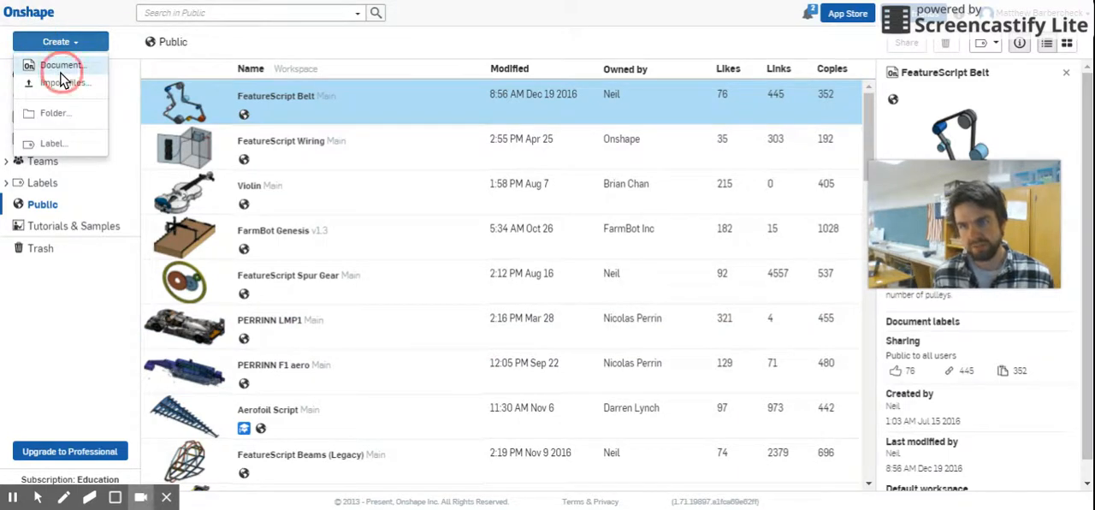
text(swiss cheese)
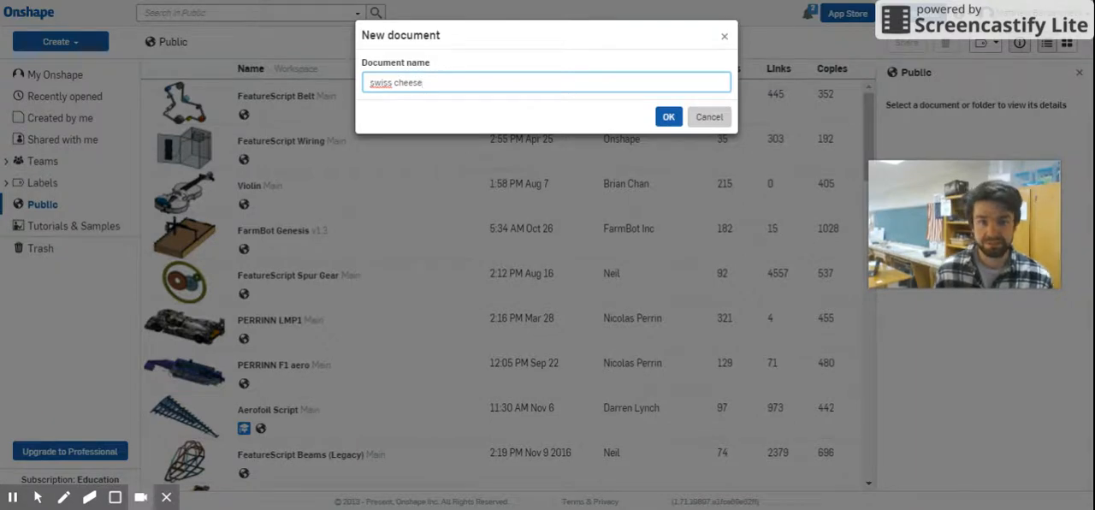
click(662, 115)
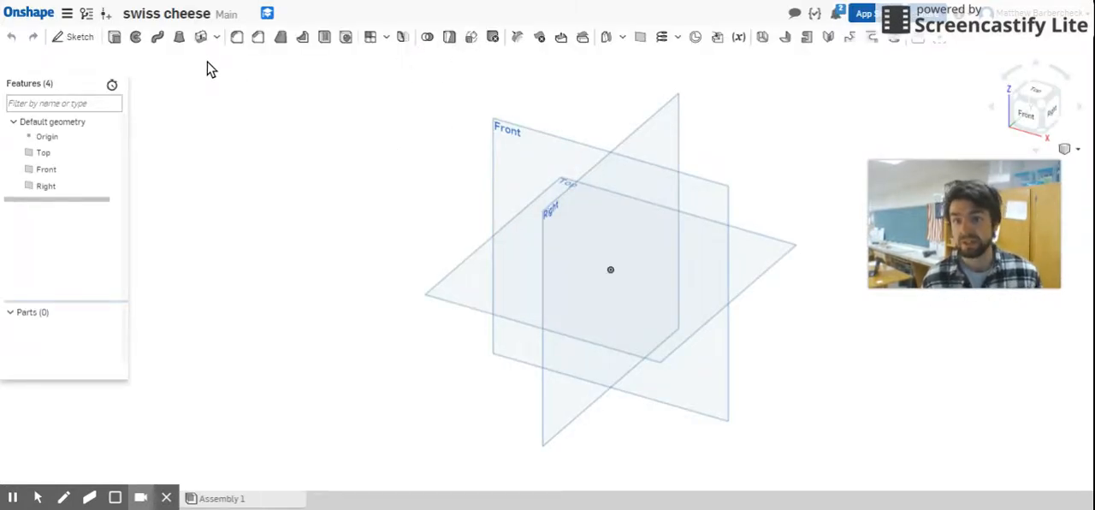
Step: Start a sketch on the Front plane and view it straight from the front
click(682, 209)
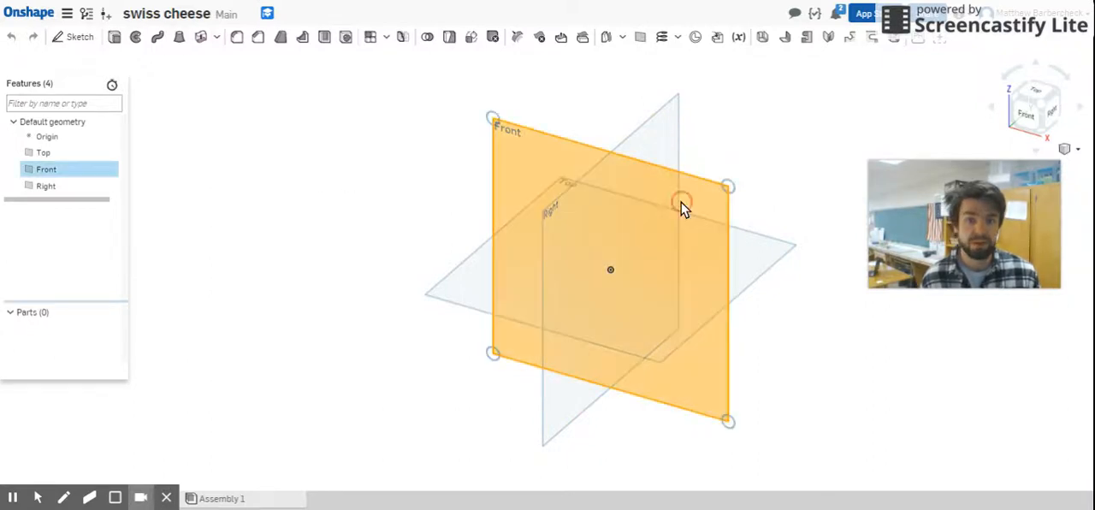
click(75, 38)
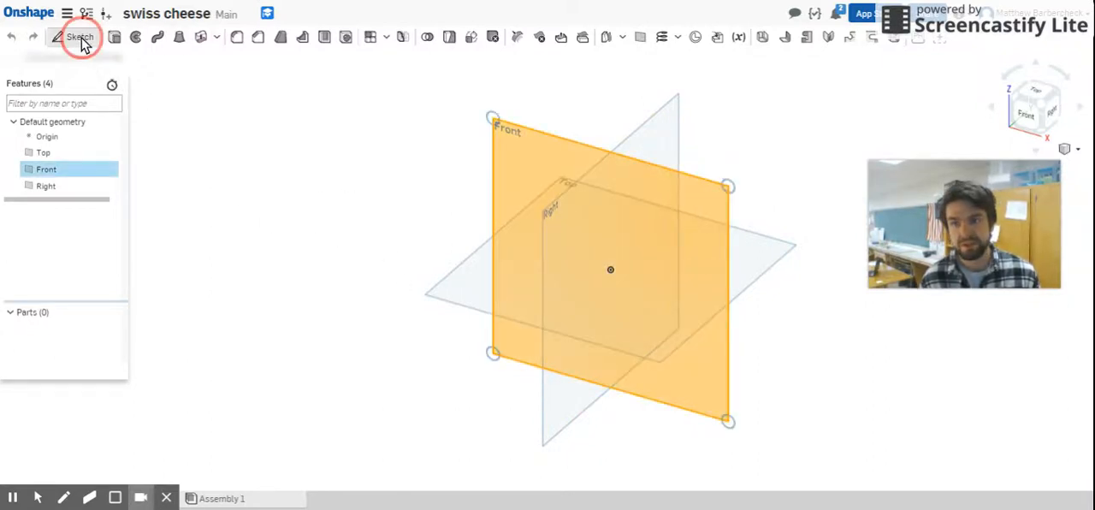
click(1026, 115)
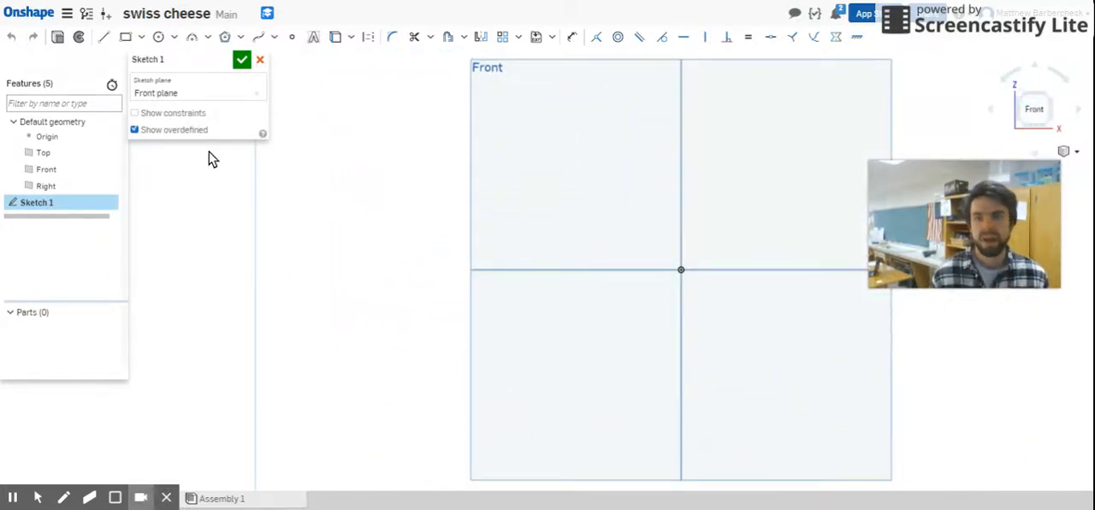
Step: Sketch a corner rectangle from the origin toward the upper left, about 2.34 in wide and 2.1 in high
click(125, 37)
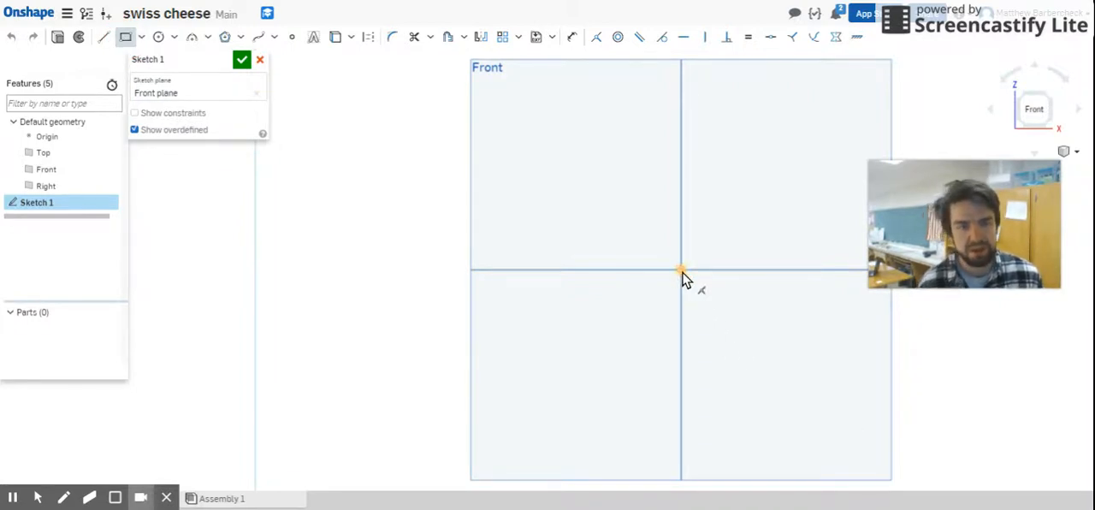
click(683, 276)
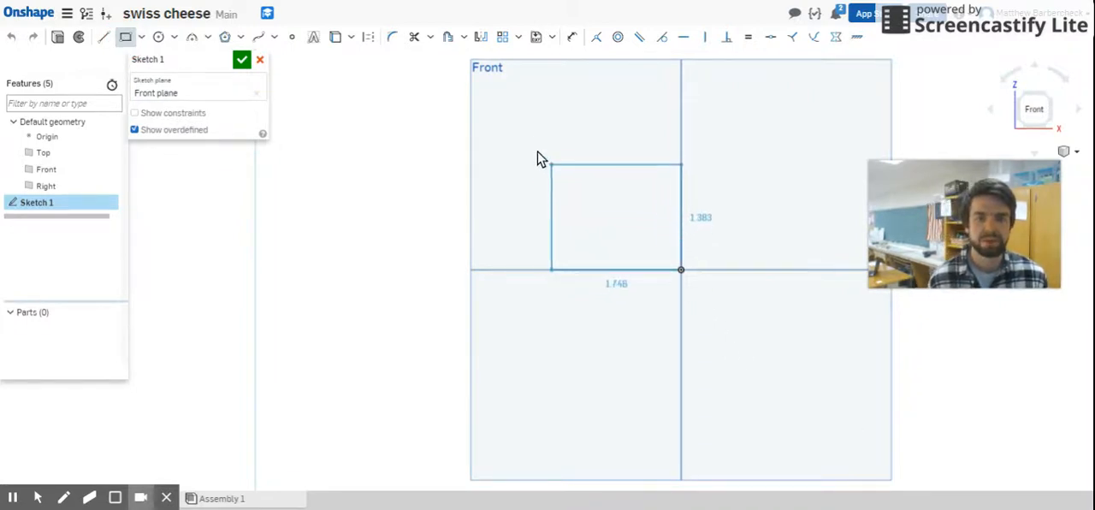
click(517, 113)
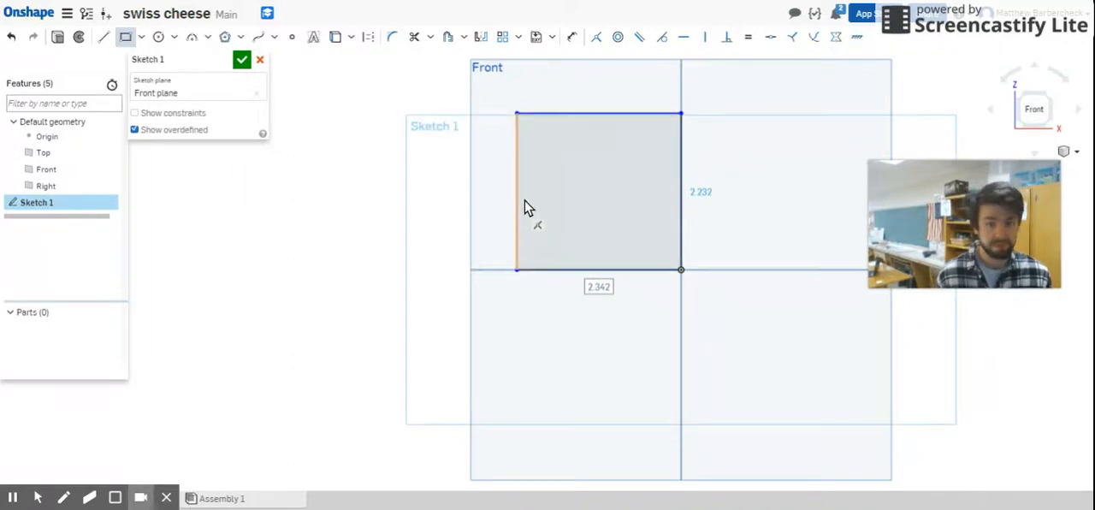
key(Escape)
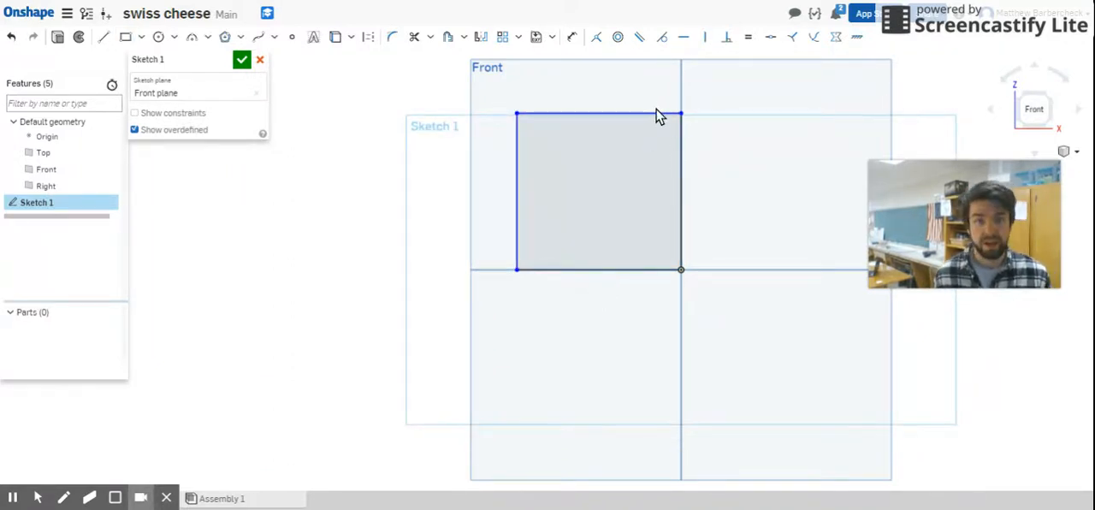
mouse_move(654, 111)
mouse_down()
mouse_move(643, 63)
mouse_move(556, 125)
mouse_up()
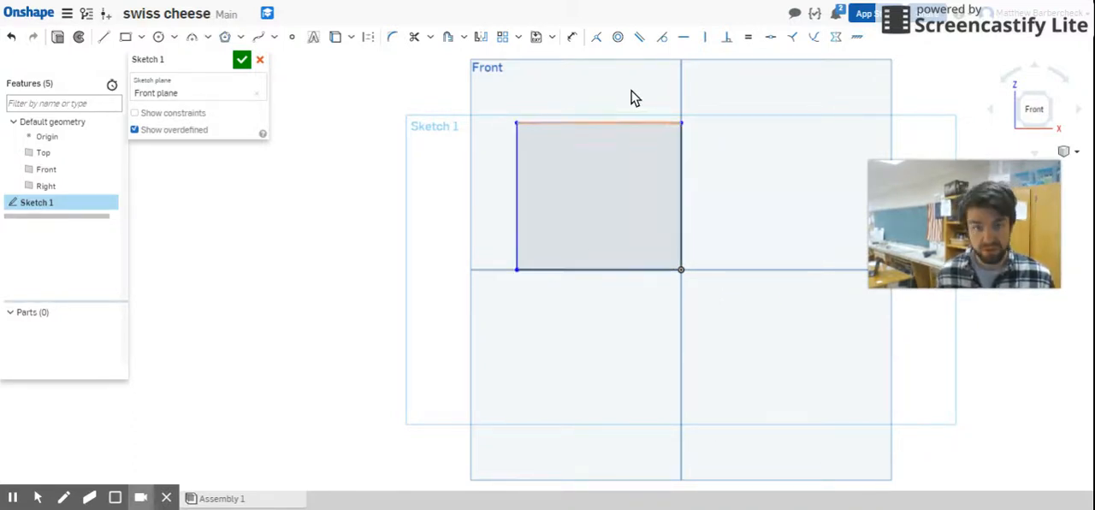
Step: Dimension the rectangle's height and width to 3 in each and finish the sketch
click(573, 40)
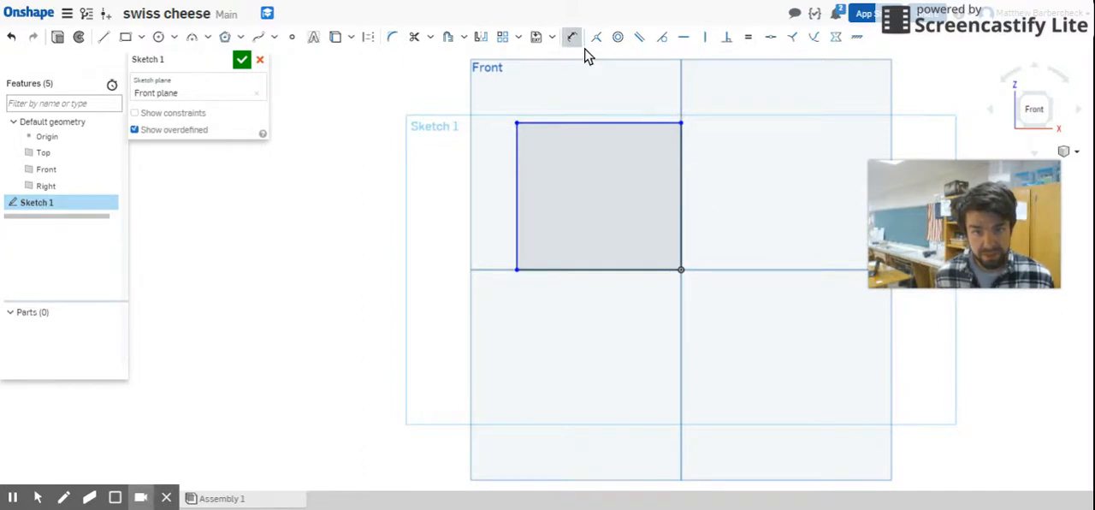
click(677, 190)
click(793, 187)
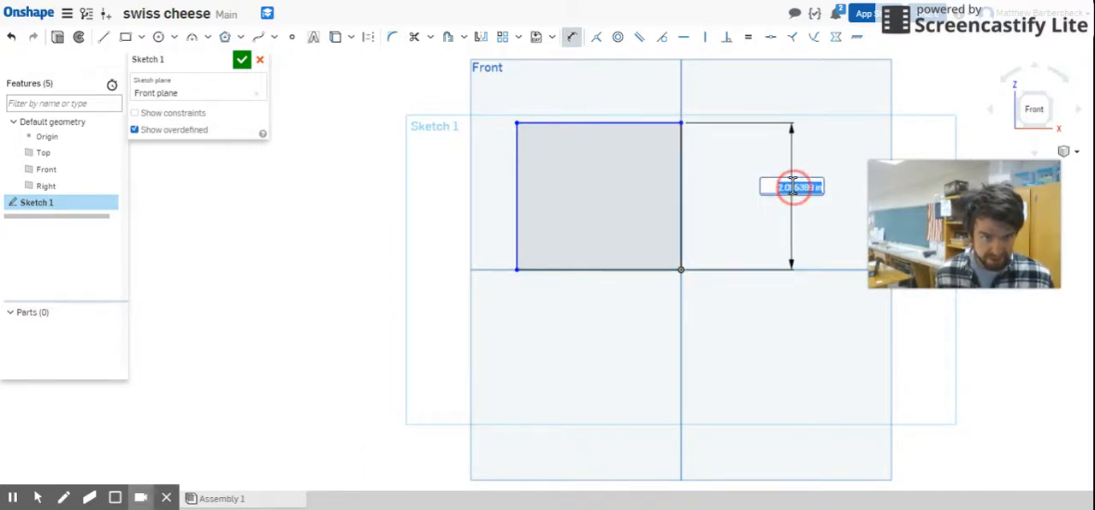
text(3)
key(Return)
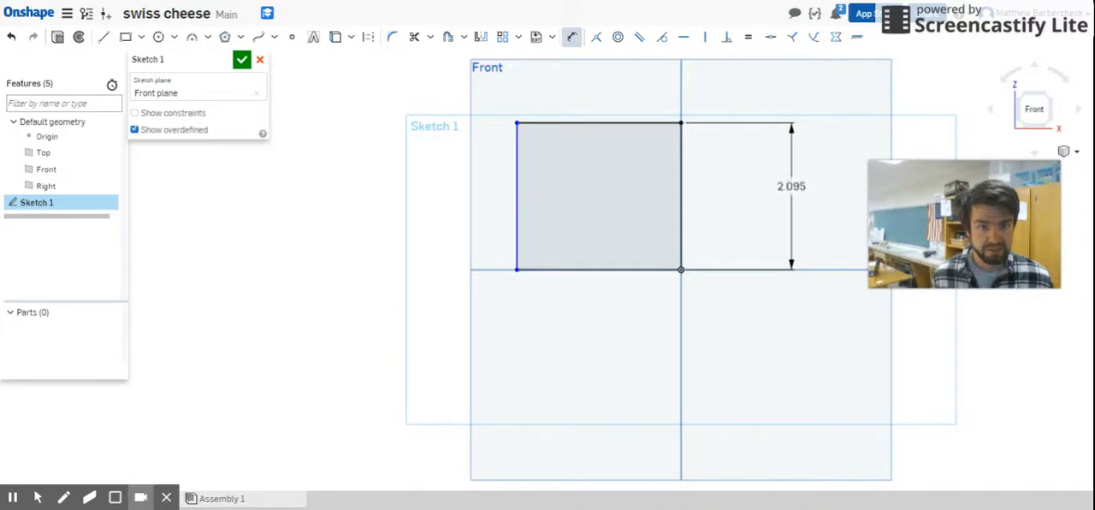
click(570, 272)
click(552, 332)
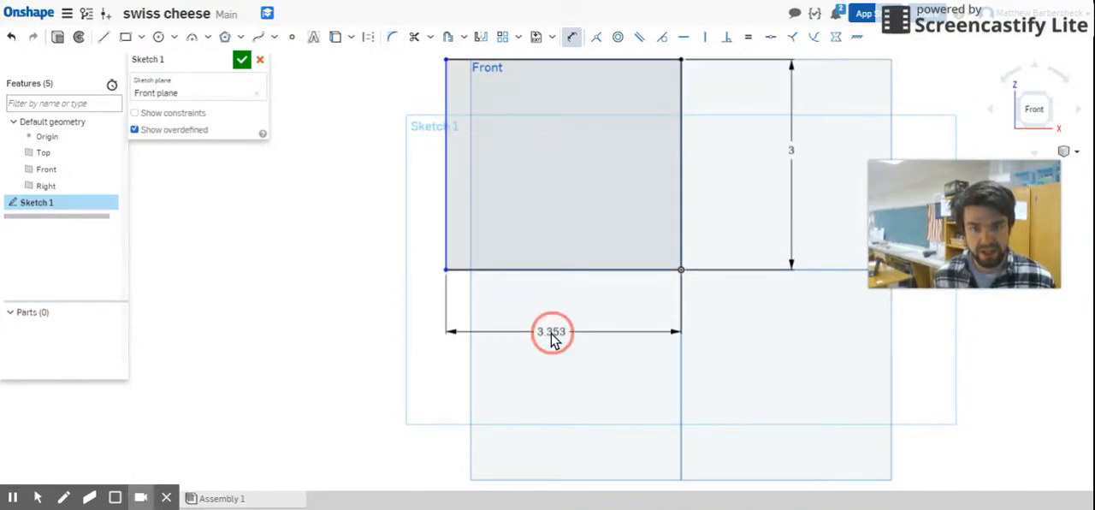
text(3)
key(Return)
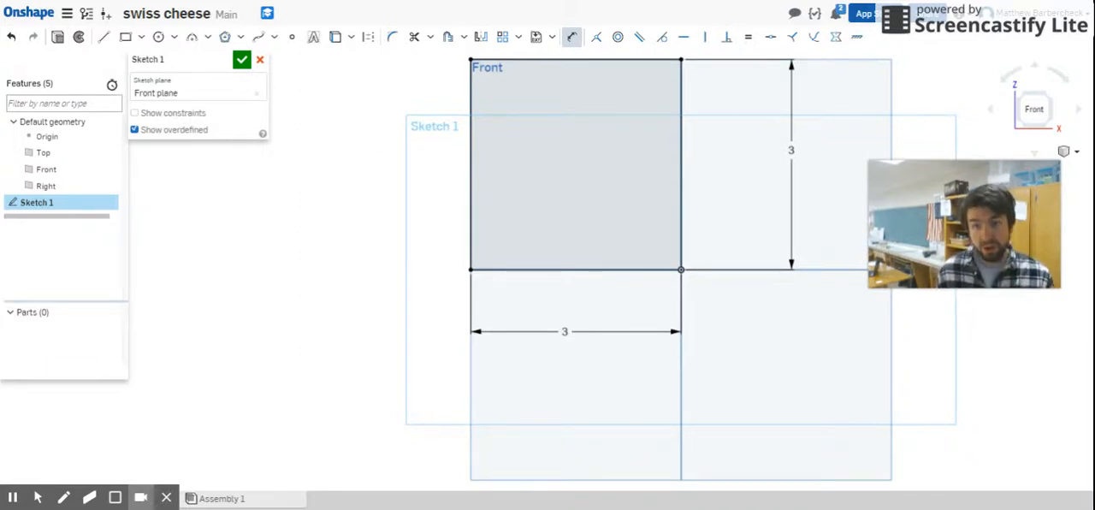
click(242, 61)
Step: Extrude the square sketch region as a new solid with a blind depth of 1 in
click(115, 38)
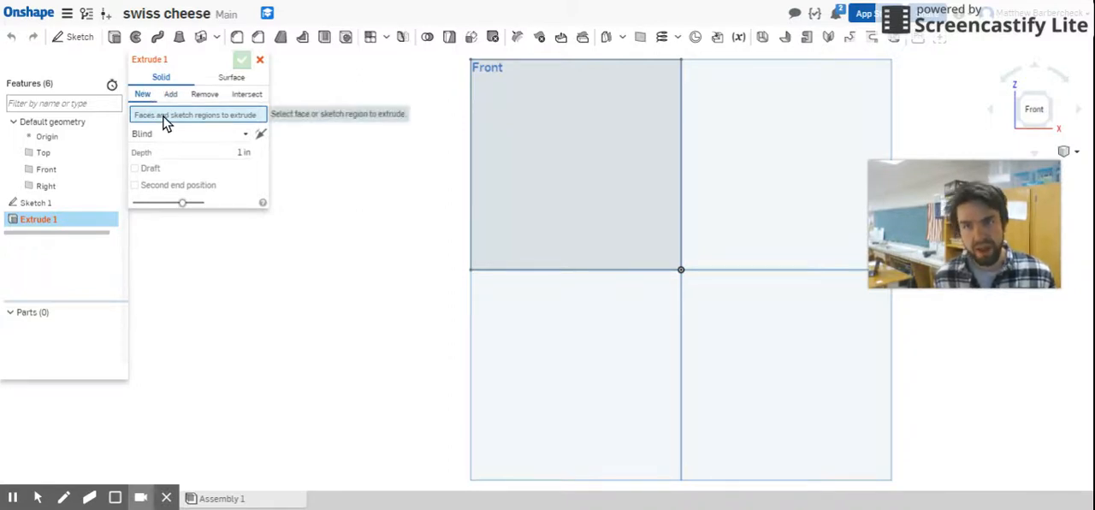
click(520, 149)
right_drag(756, 271, 702, 273)
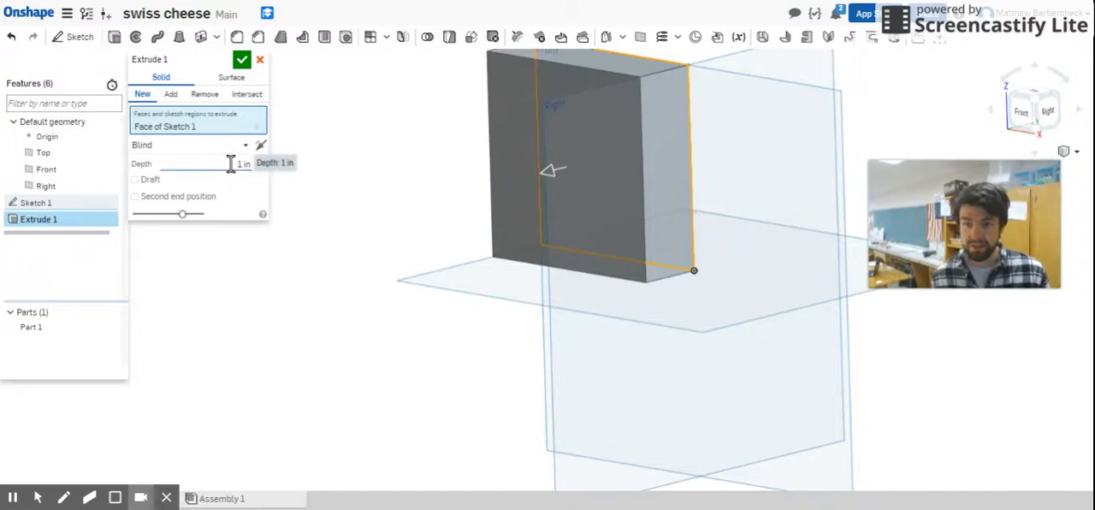
click(240, 63)
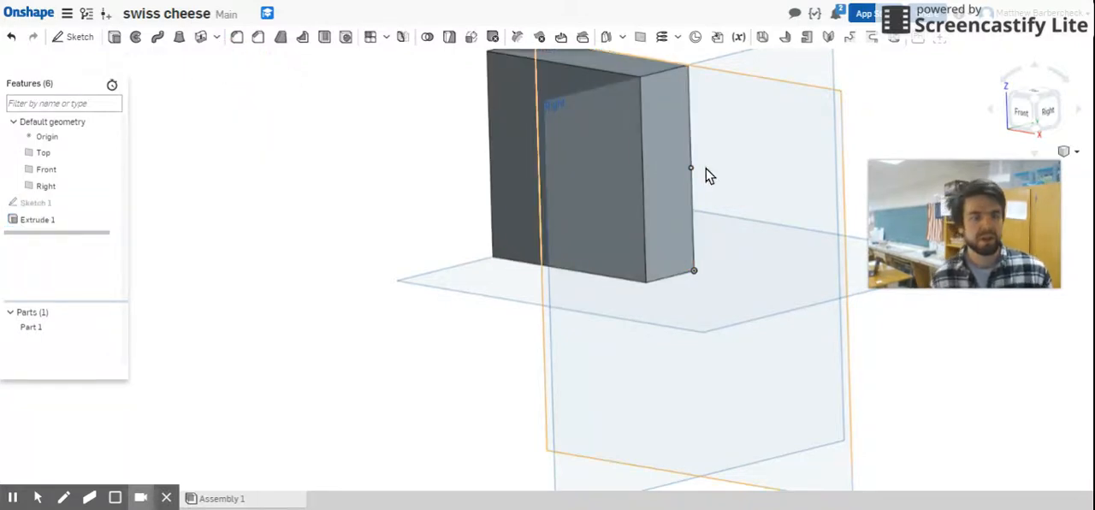
Step: Examine the block from the front and at an angle, and orient the view normal to its narrow side face
click(1019, 126)
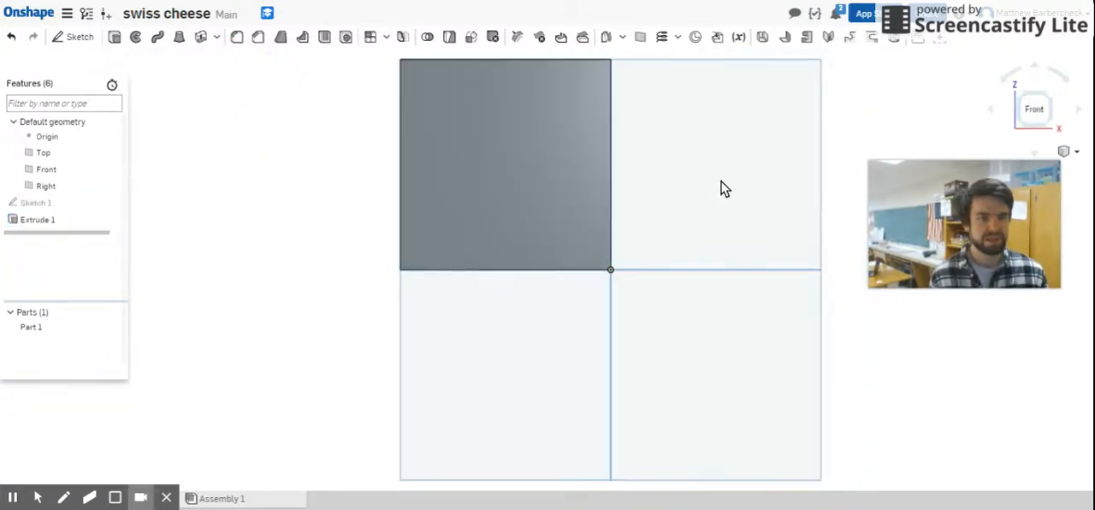
middle_drag(655, 117, 698, 225)
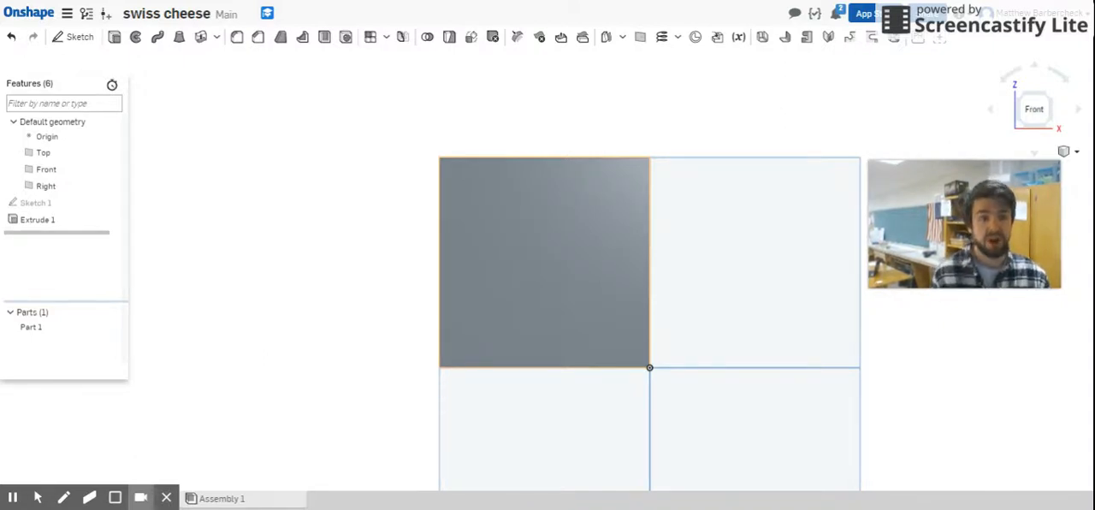
right_drag(704, 224, 733, 196)
scroll(718, 229, down, 2)
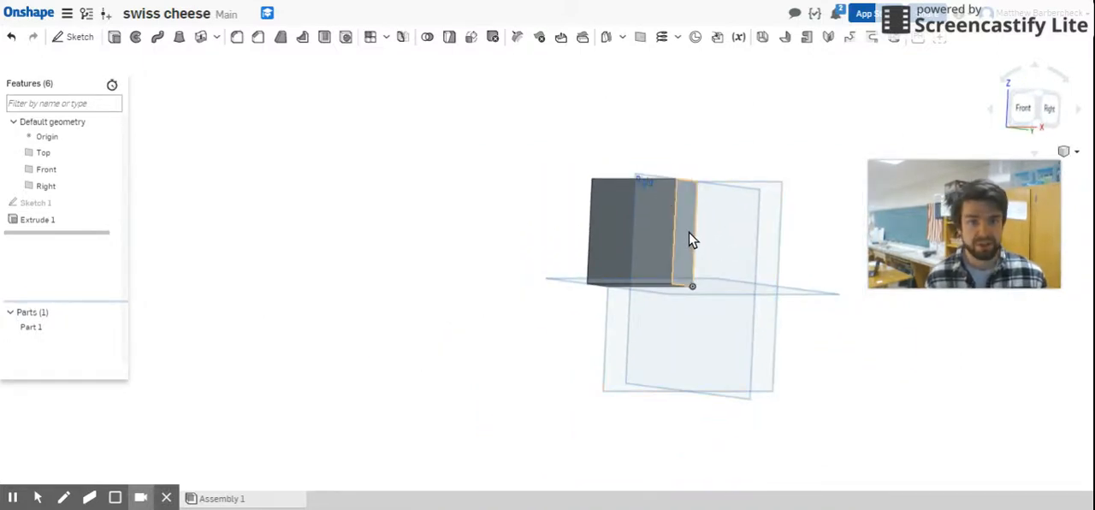
click(688, 233)
right_click(688, 232)
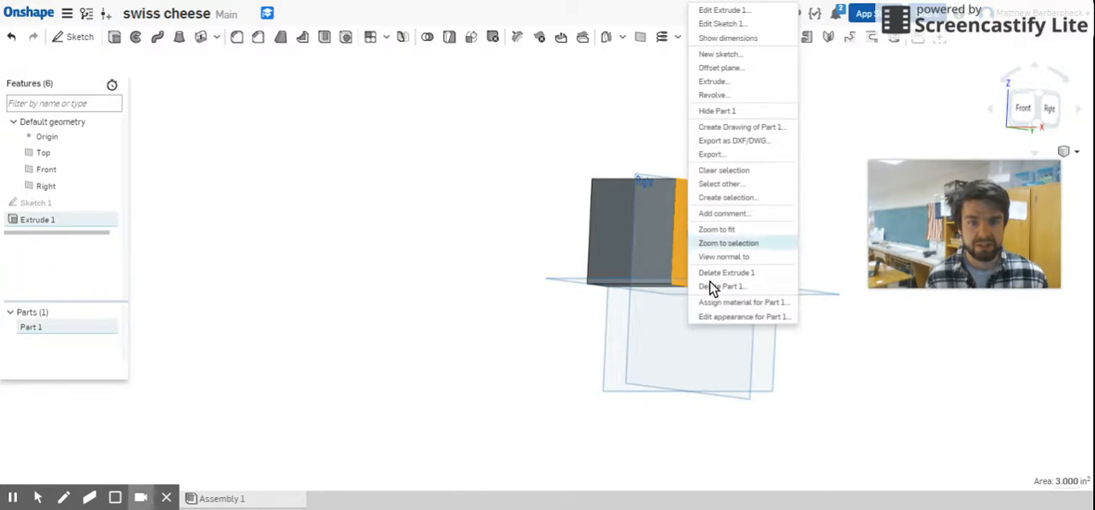
click(765, 257)
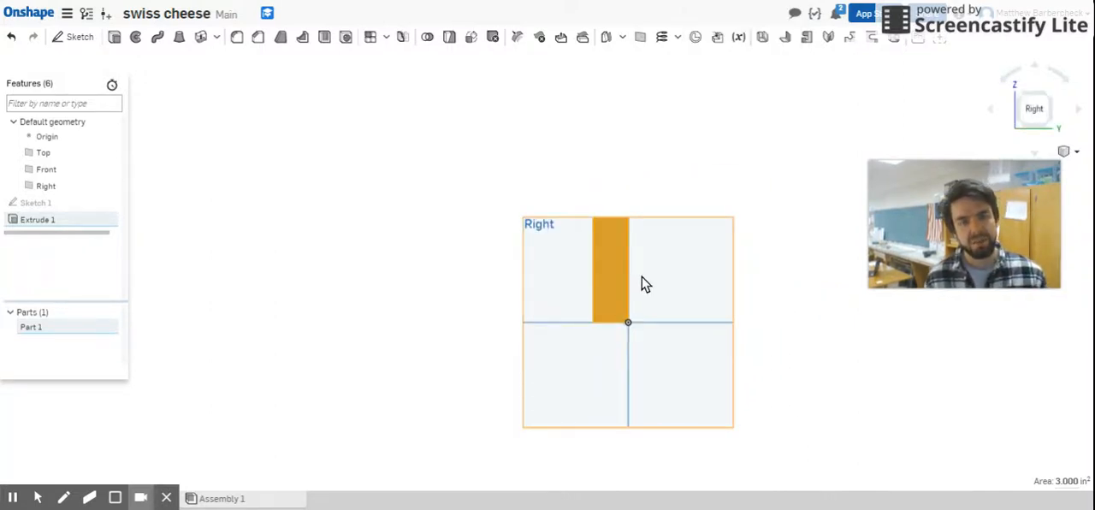
right_drag(705, 233, 766, 237)
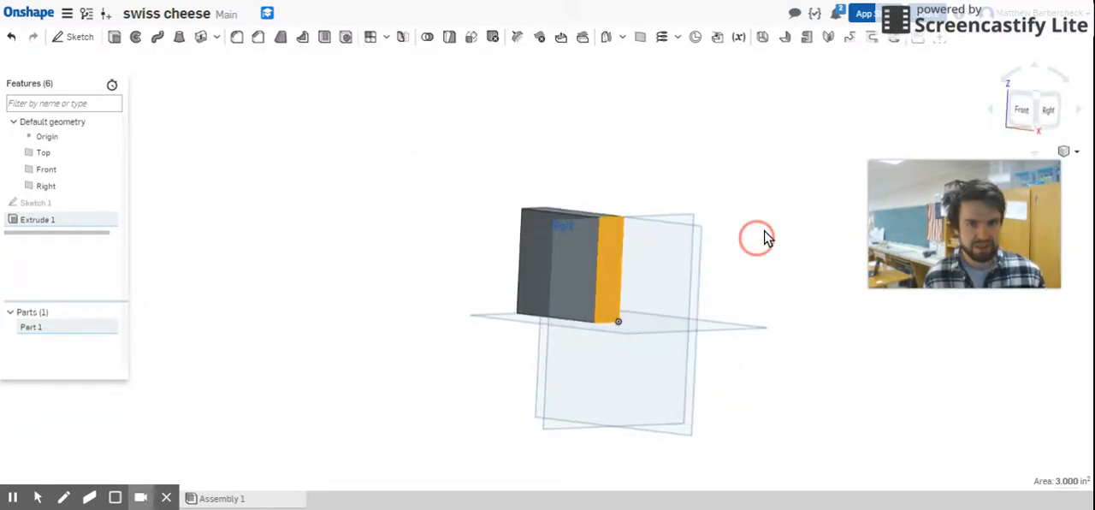
Step: Inspect the block's large front face and return to the Front view with nothing selected
click(548, 252)
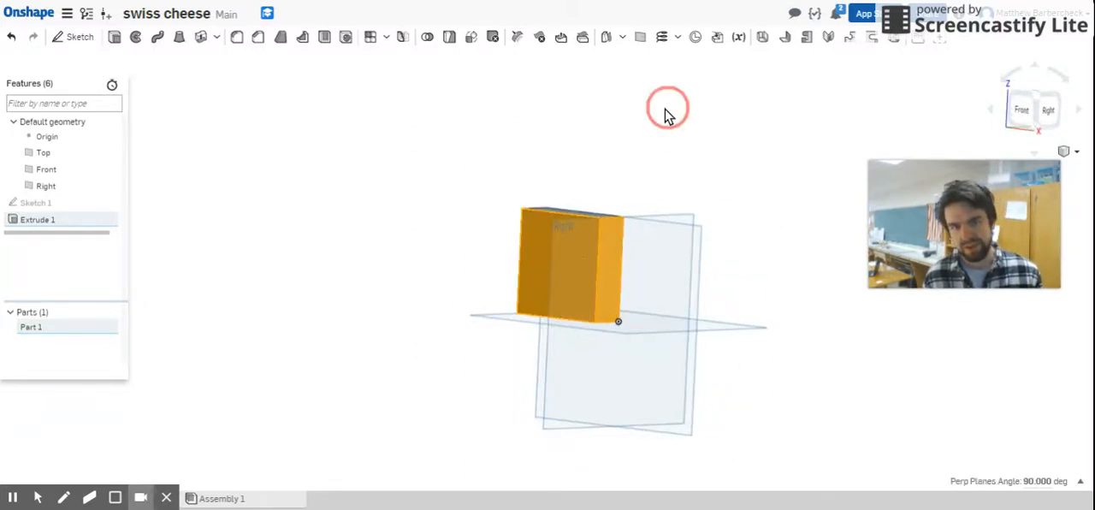
click(668, 115)
click(542, 254)
right_click(542, 254)
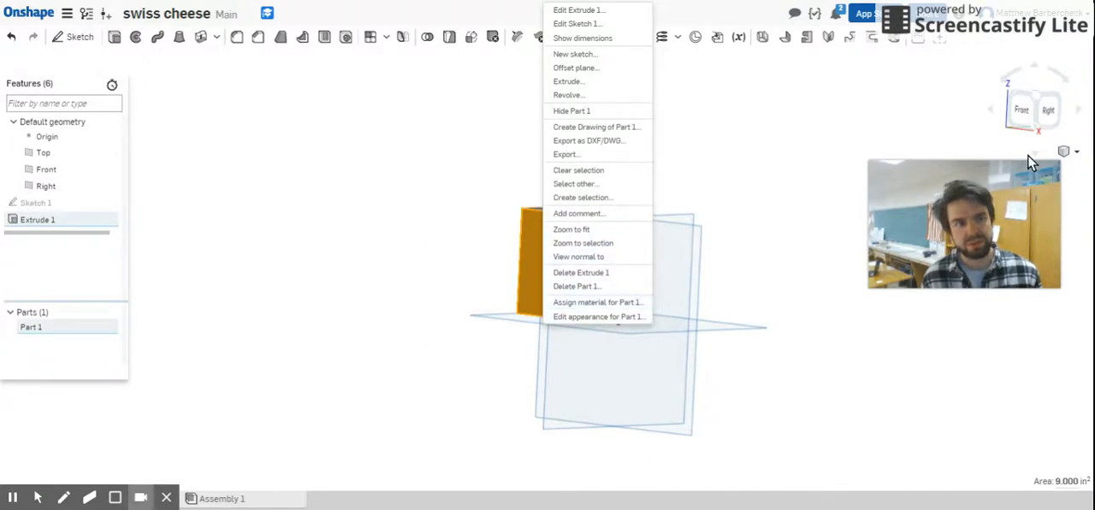
click(1023, 111)
click(1028, 115)
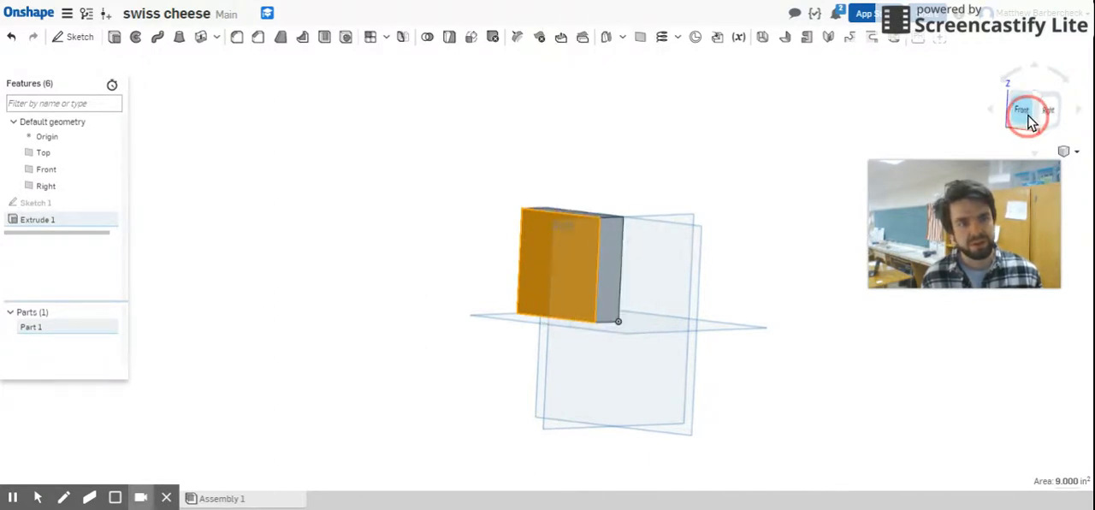
click(978, 109)
click(1020, 109)
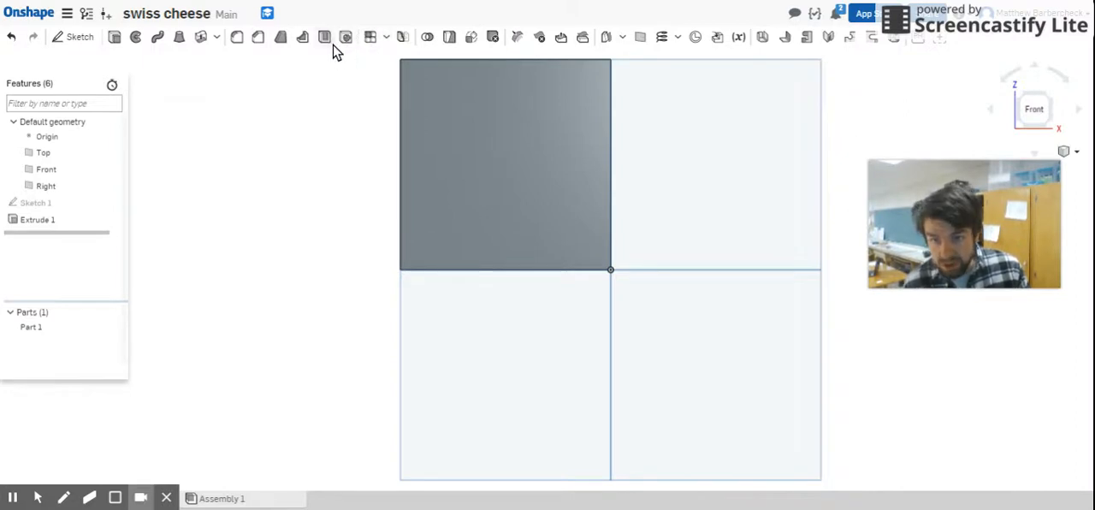
Step: Start a sketch on the block's front face and draw a circle about 0.62 in across near its lower-left corner
click(81, 38)
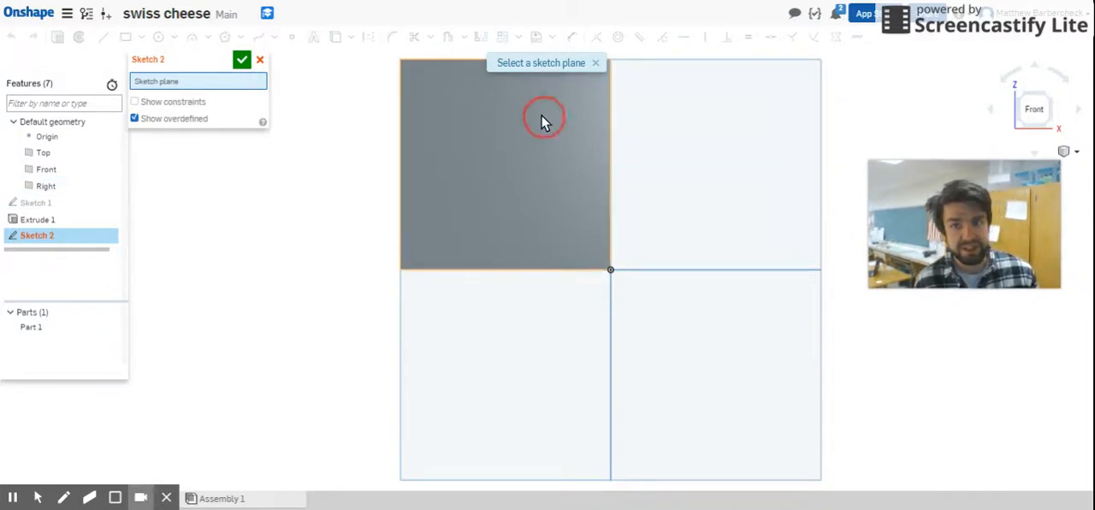
click(573, 144)
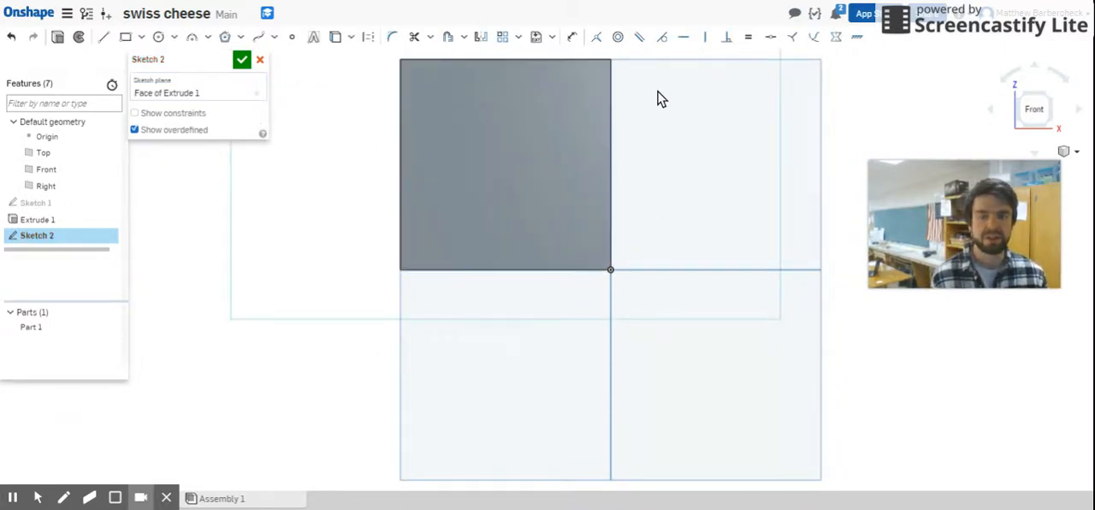
click(159, 38)
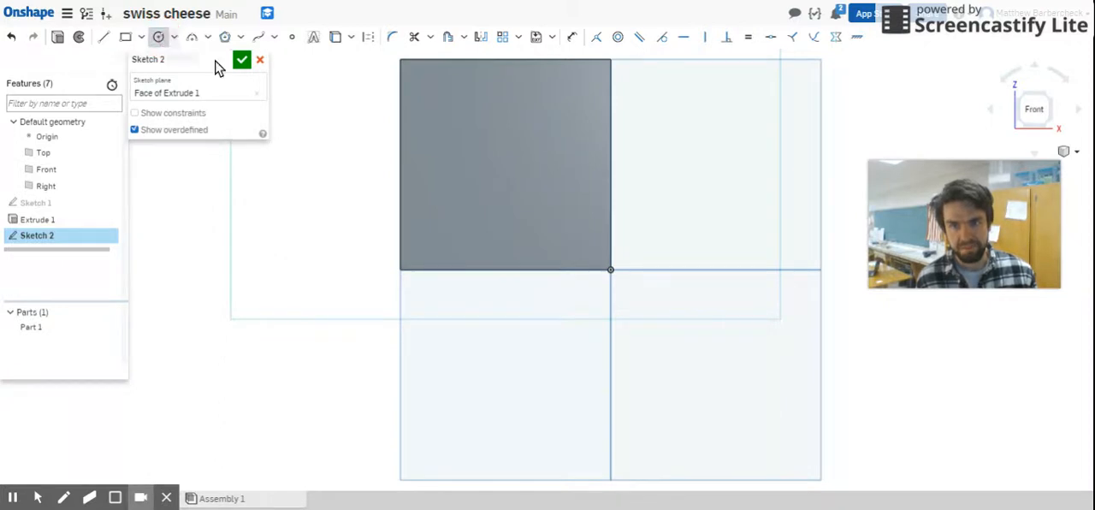
click(439, 219)
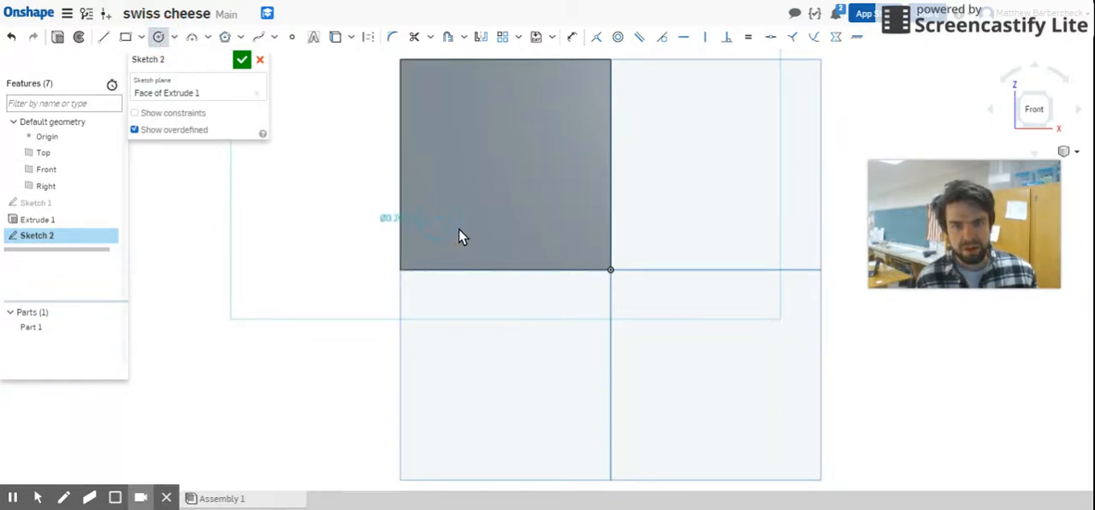
click(460, 225)
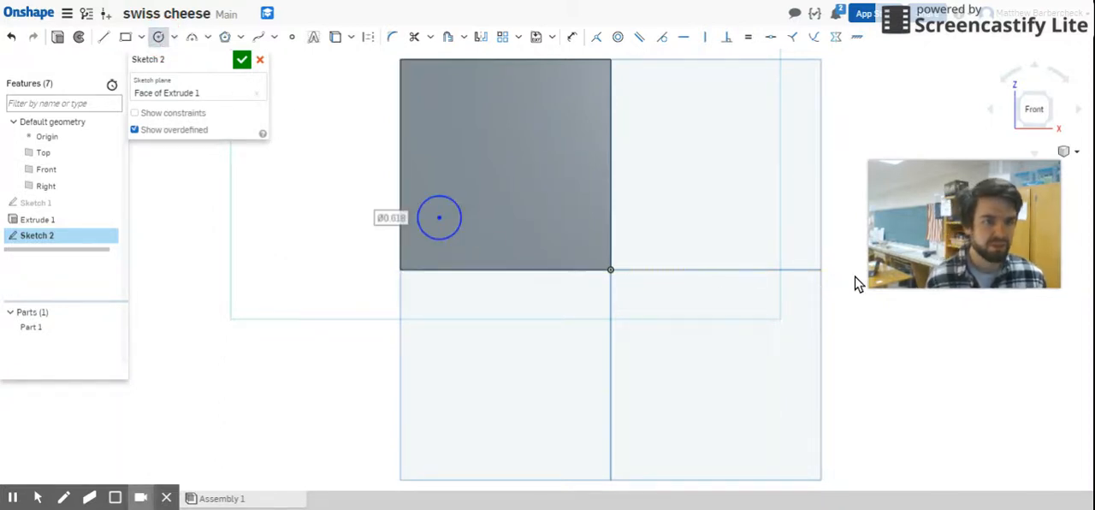
right_drag(706, 214, 684, 287)
click(437, 133)
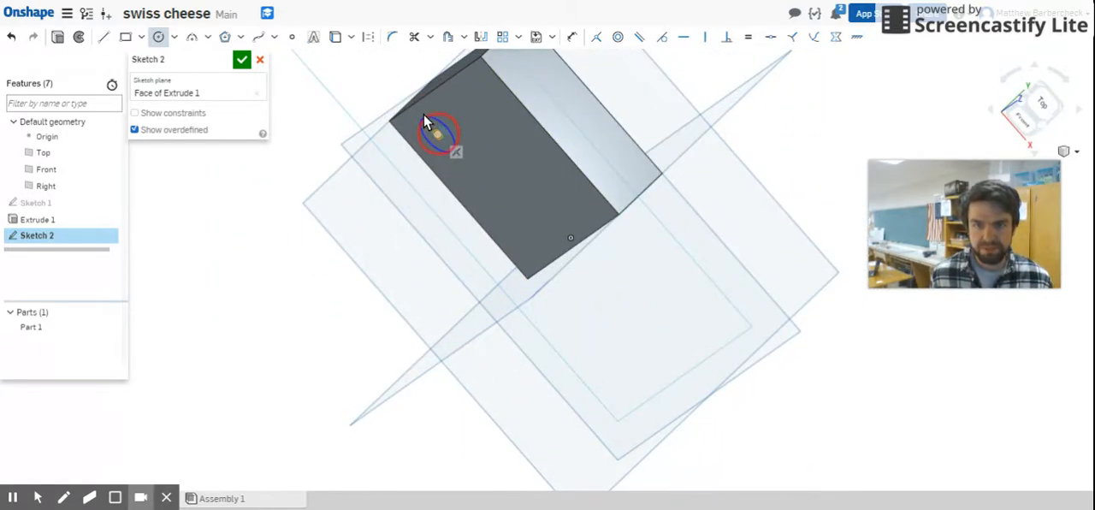
click(431, 102)
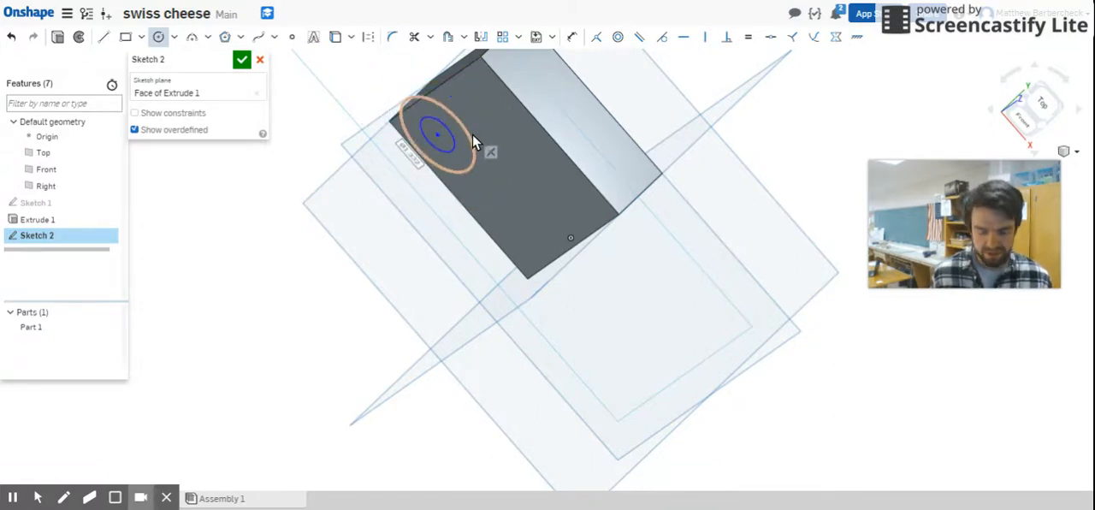
key(ctrl+z)
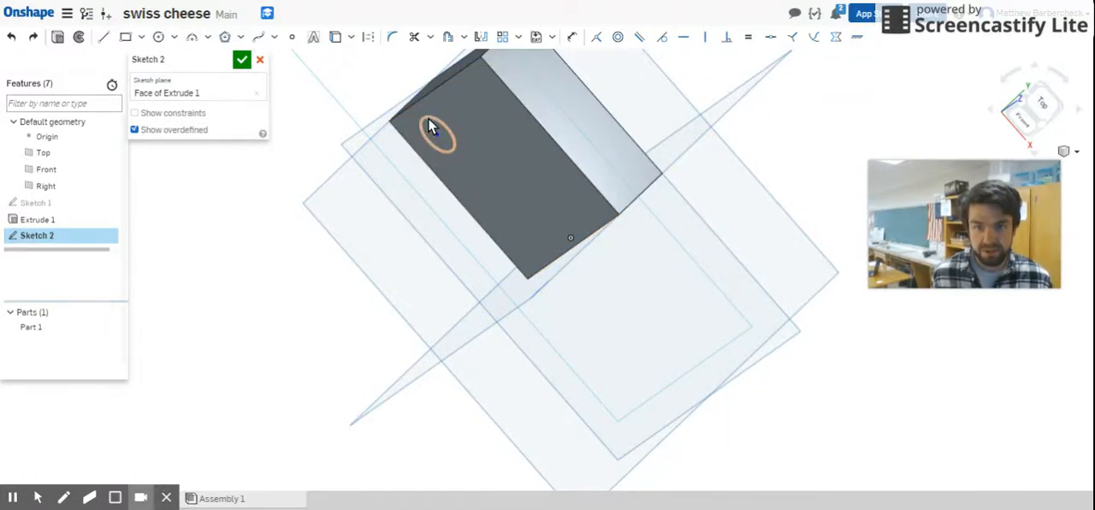
Step: Move the sketched circle off the block's front face and return it to the middle of the face
mouse_move(419, 118)
mouse_down()
mouse_move(384, 69)
mouse_move(451, 125)
mouse_move(392, 84)
mouse_move(384, 62)
mouse_move(536, 156)
mouse_move(525, 193)
mouse_move(606, 125)
mouse_move(579, 173)
mouse_move(590, 267)
mouse_move(606, 249)
mouse_up()
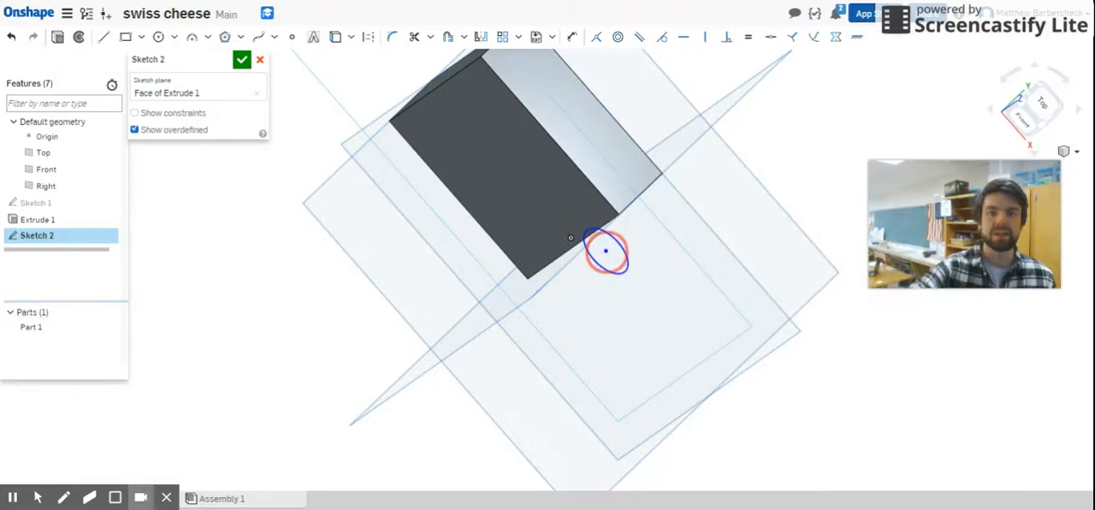
mouse_move(606, 249)
mouse_down()
mouse_move(542, 195)
mouse_move(720, 277)
mouse_move(709, 124)
mouse_move(638, 180)
mouse_move(675, 247)
mouse_move(706, 217)
mouse_move(701, 208)
mouse_move(767, 163)
mouse_up()
mouse_move(767, 249)
right_down()
mouse_move(789, 313)
mouse_move(778, 325)
mouse_move(757, 305)
mouse_move(726, 310)
mouse_move(812, 255)
mouse_move(816, 272)
right_up()
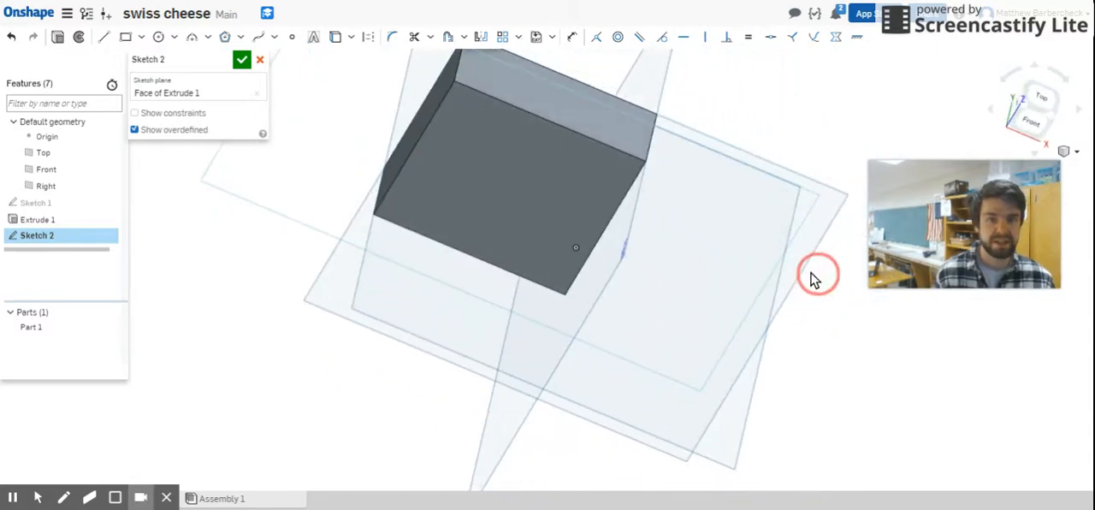
scroll(782, 246, down, 5)
drag(795, 173, 686, 239)
Step: Dimension the circle's diameter to 0.5 in
scroll(689, 239, up, 5)
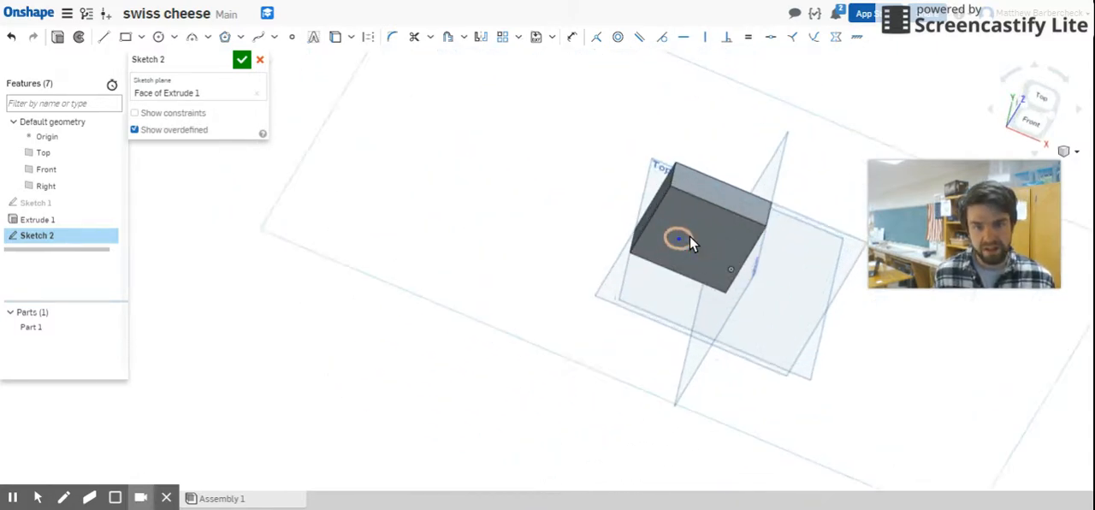
key(s)
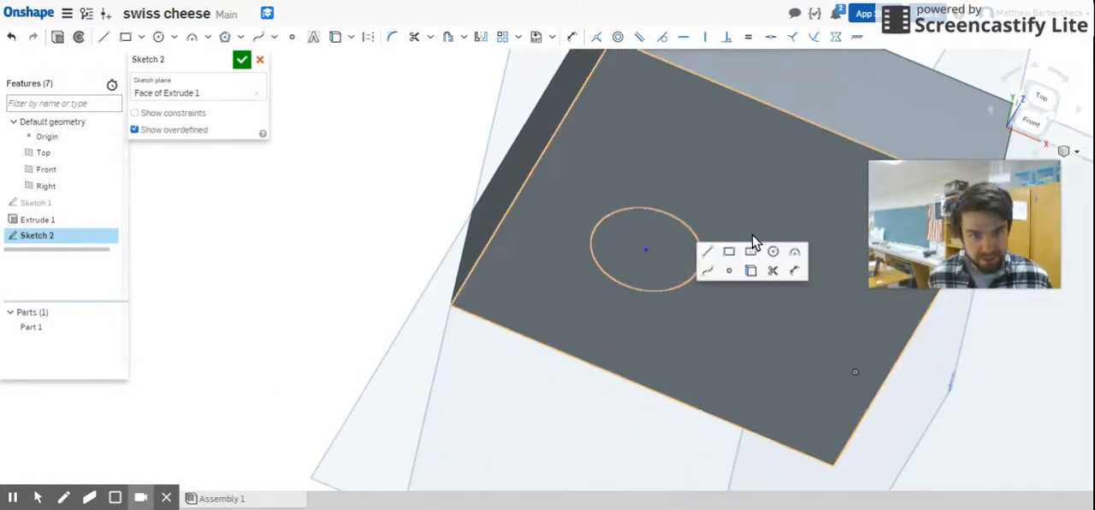
click(795, 270)
click(648, 208)
click(361, 109)
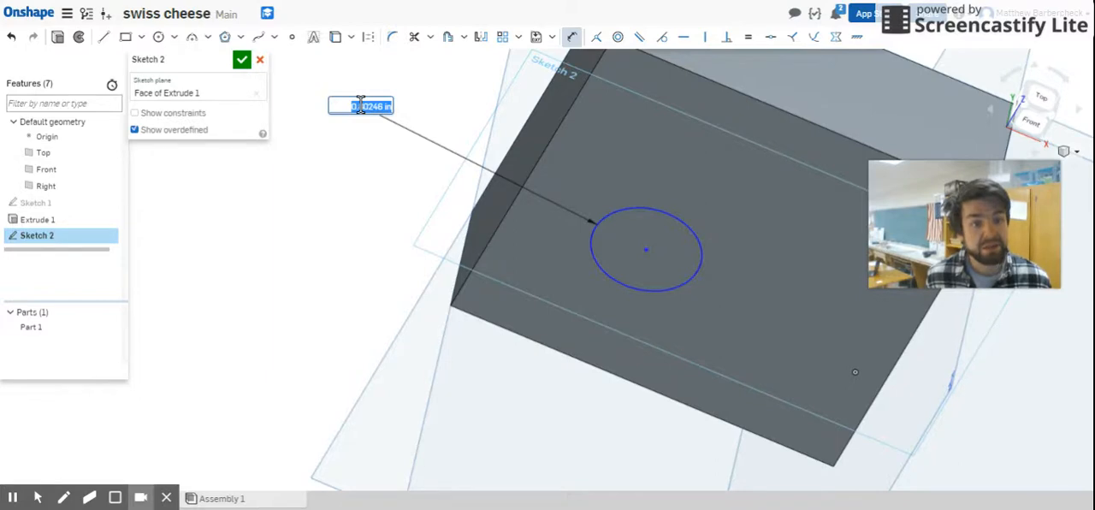
text(.5)
key(Return)
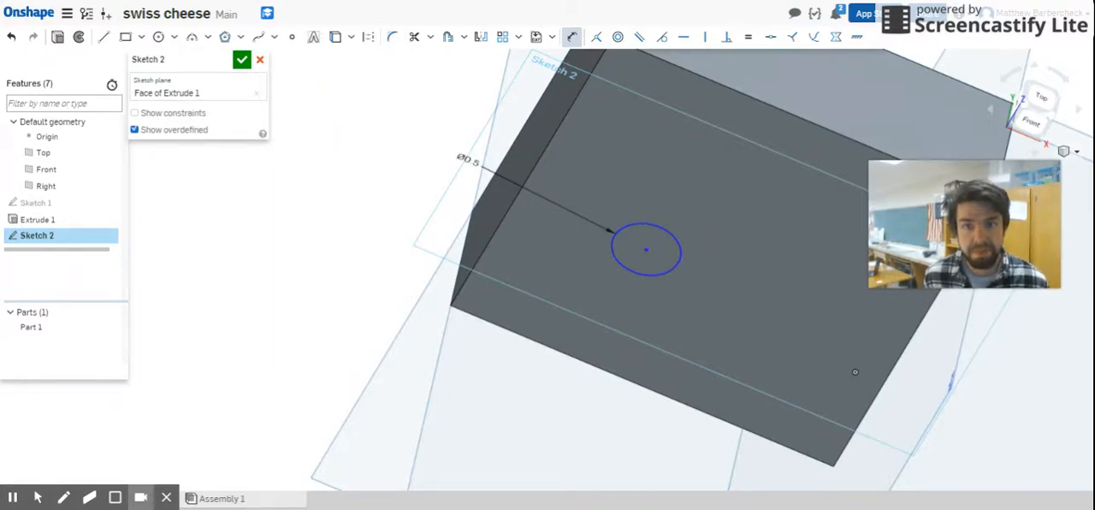
Step: Dimension the circle's centre 0.5 in from the left edge of the block's front face
click(504, 219)
click(646, 249)
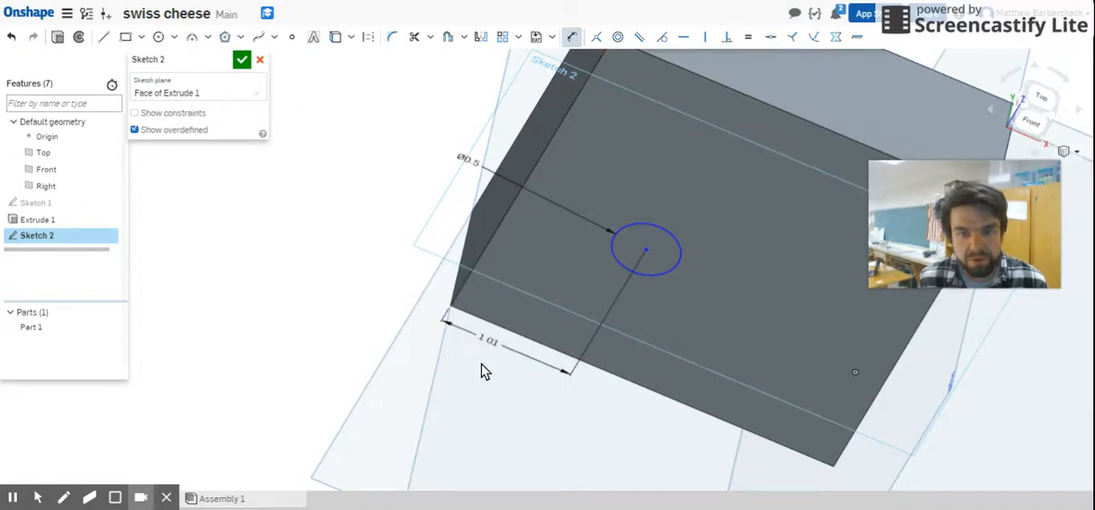
click(488, 389)
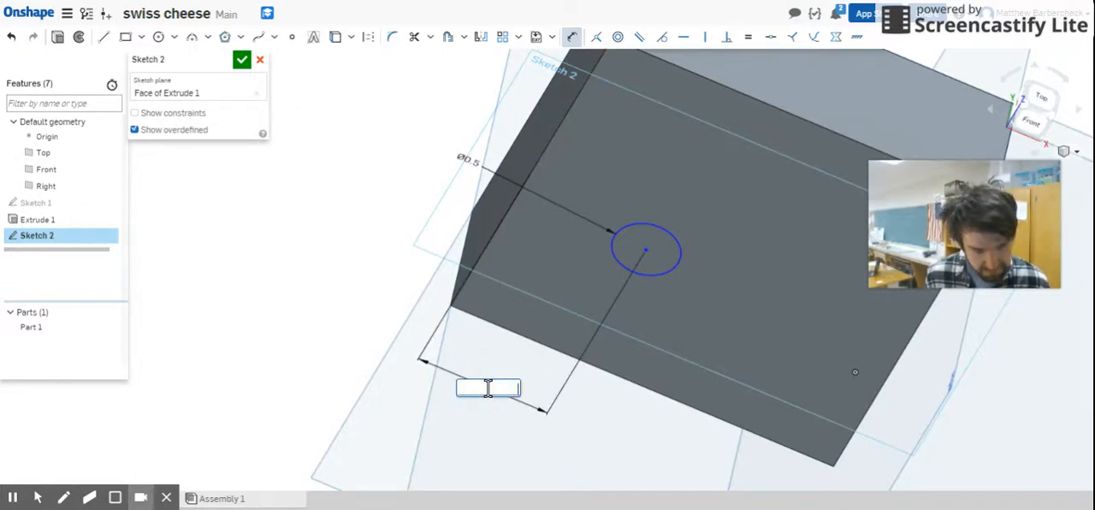
text(.5)
key(Return)
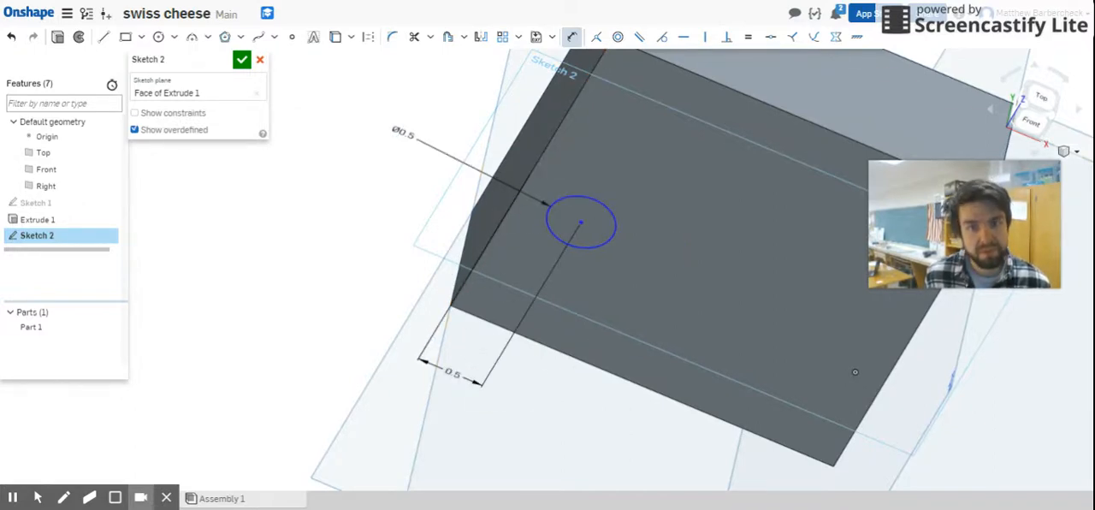
Step: Dimension the circle's centre 0.5 in from the bottom edge of the front face and finish the sketch
click(582, 223)
click(558, 358)
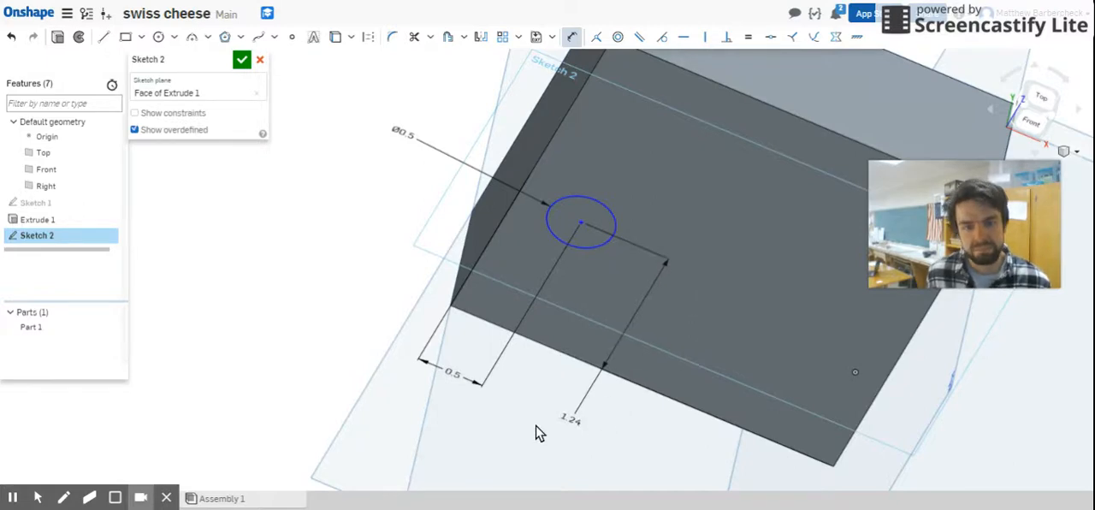
click(581, 406)
text(0.5)
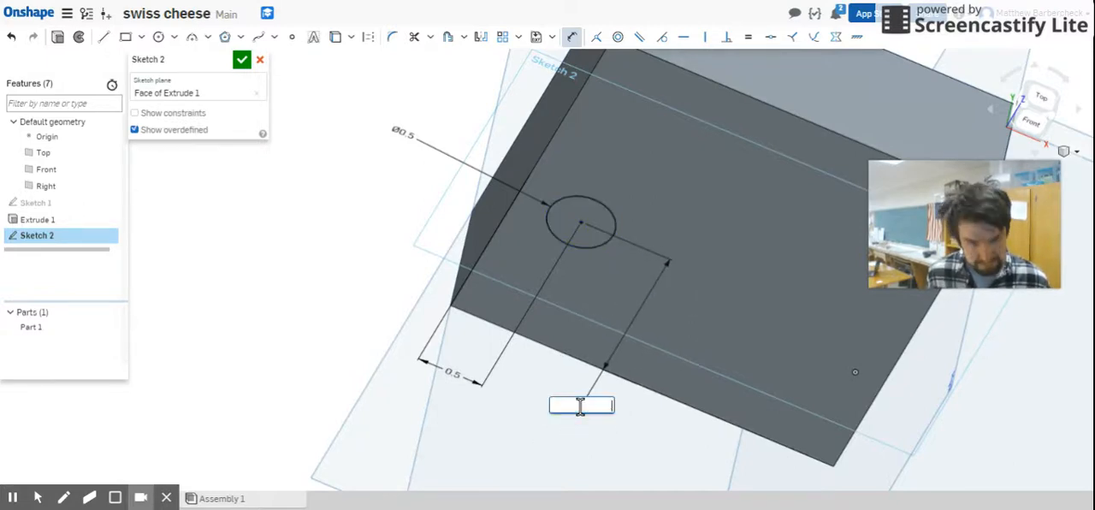
key(Return)
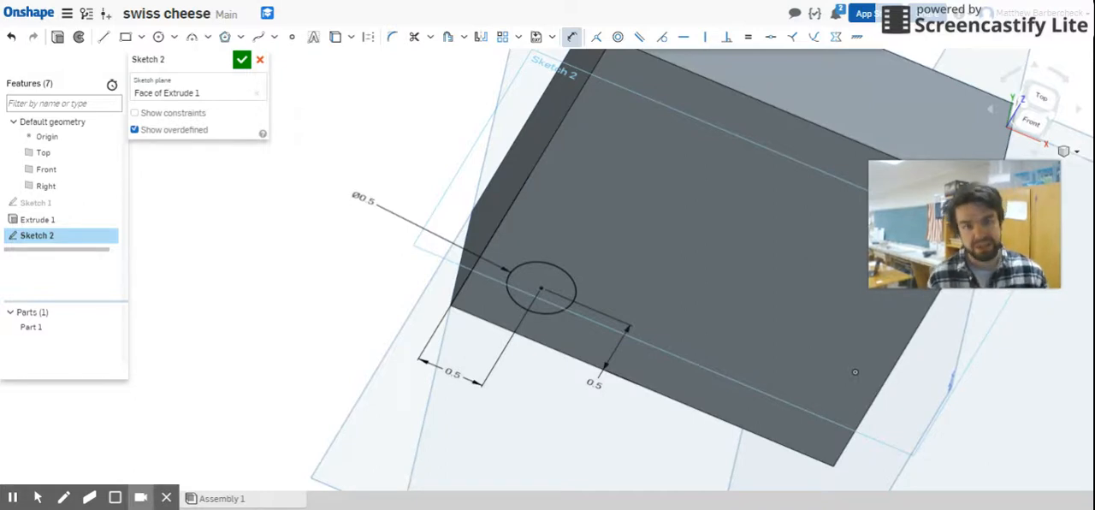
click(241, 62)
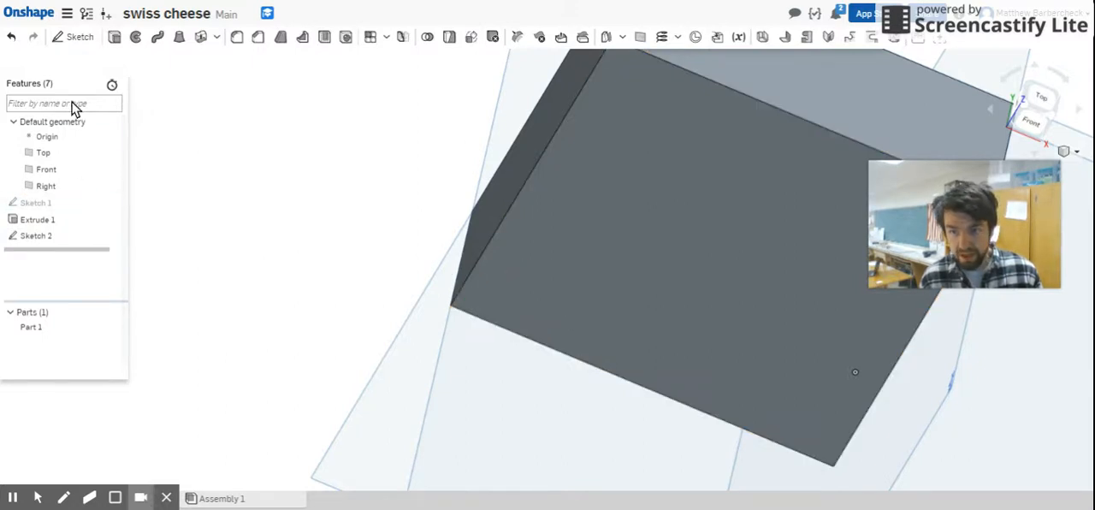
Step: Set up a blind Remove extrude of the circle region on the block's front face
click(114, 38)
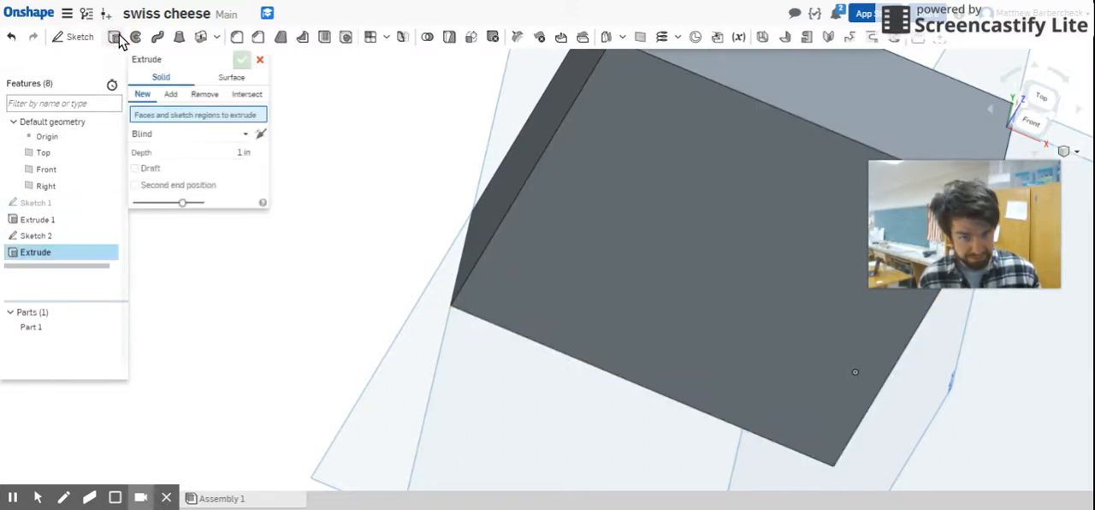
click(206, 96)
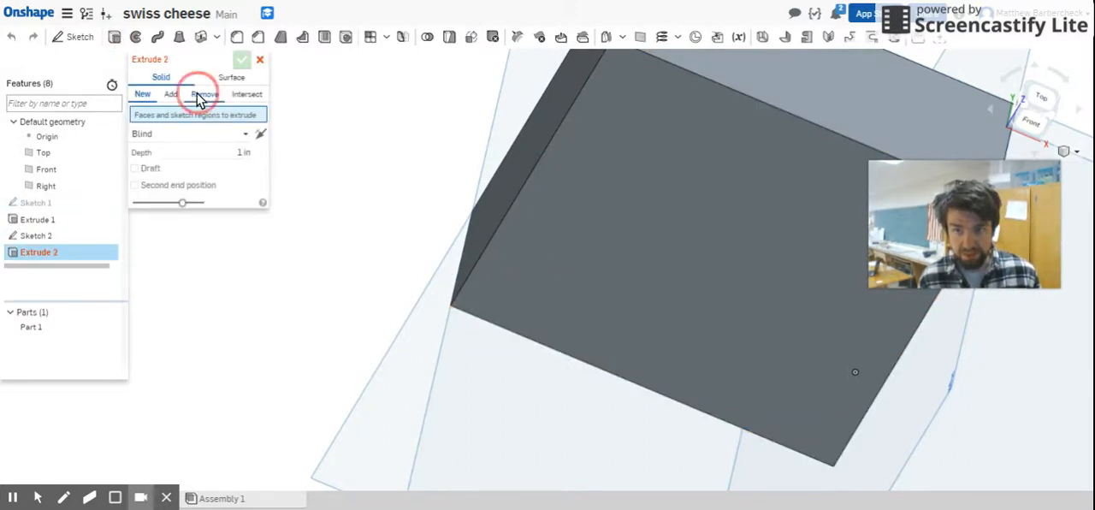
click(143, 95)
click(170, 96)
click(205, 96)
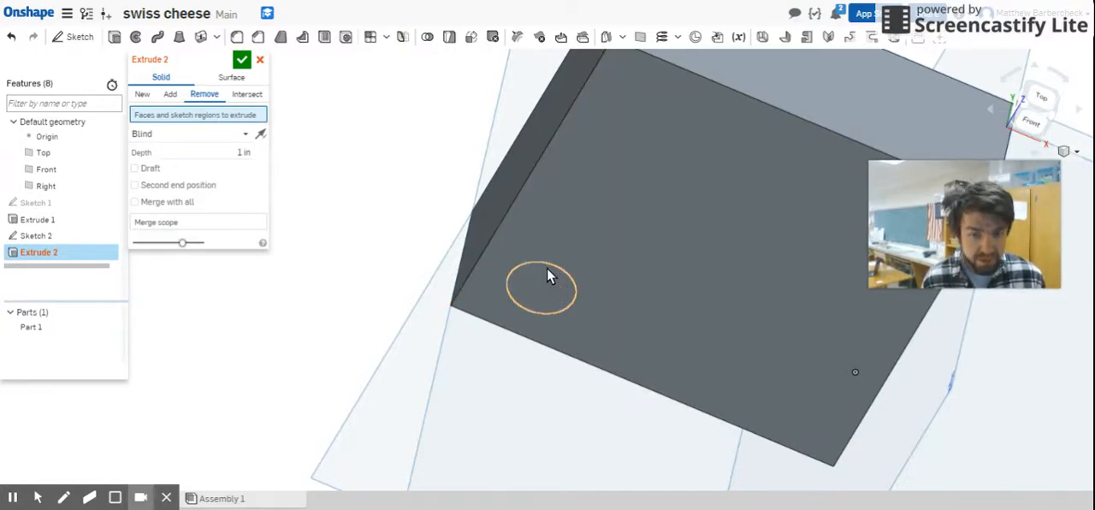
click(550, 284)
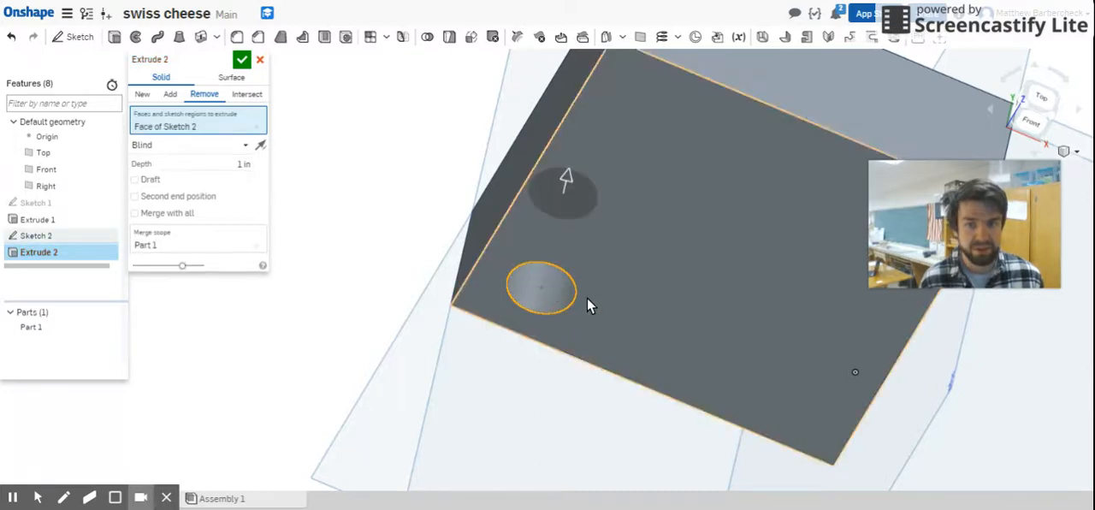
Step: Switch the circle's extrude to New and back to Remove to compare both results from the side
right_drag(557, 388, 454, 332)
scroll(739, 444, down, 5)
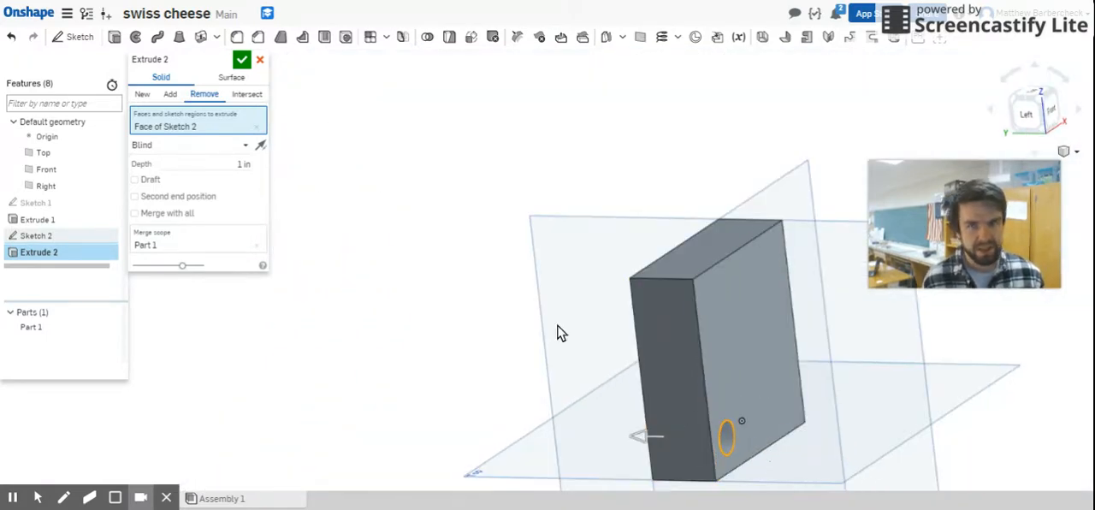
click(143, 95)
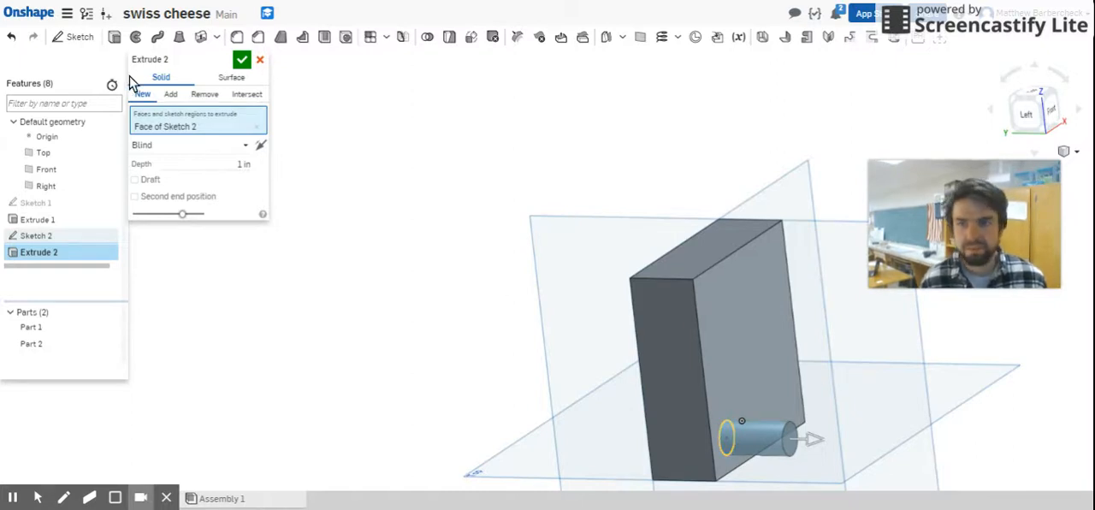
click(214, 97)
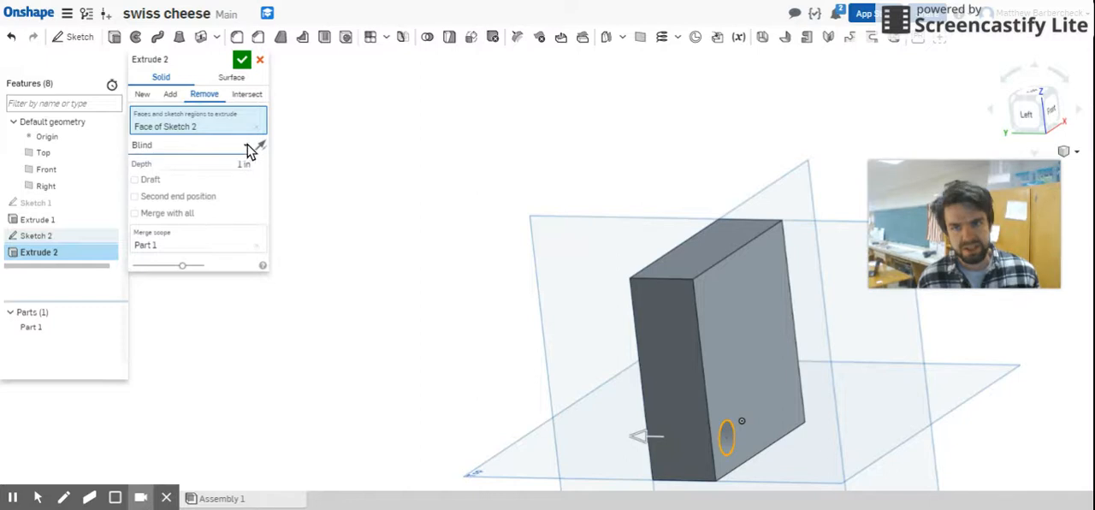
Step: Reduce the blind depth of the circular cut to 0.13 in and inspect the shallow hole from the side
scroll(590, 415, down, 4)
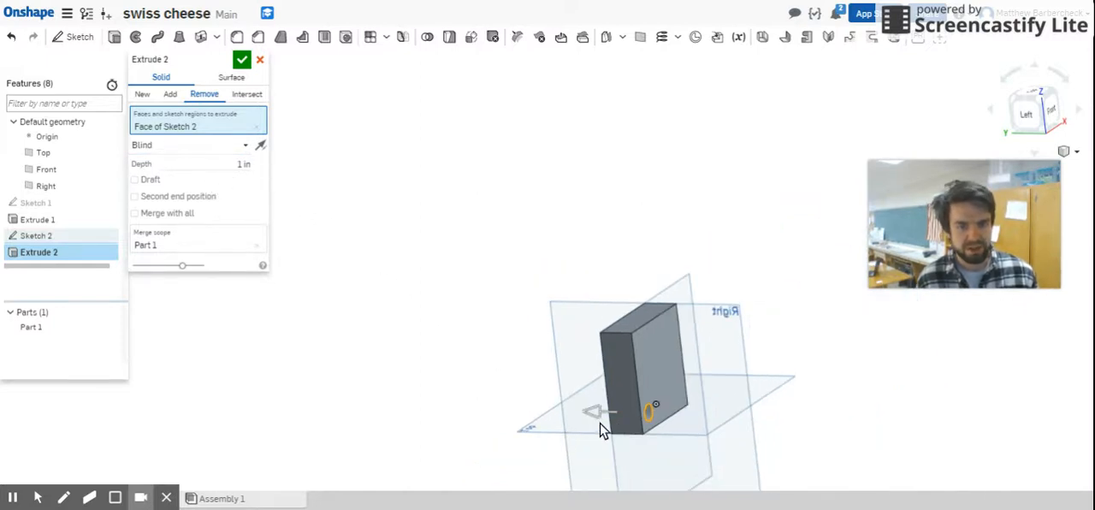
drag(598, 419, 625, 415)
scroll(627, 423, up, 4)
scroll(641, 389, down, 5)
scroll(614, 474, up, 8)
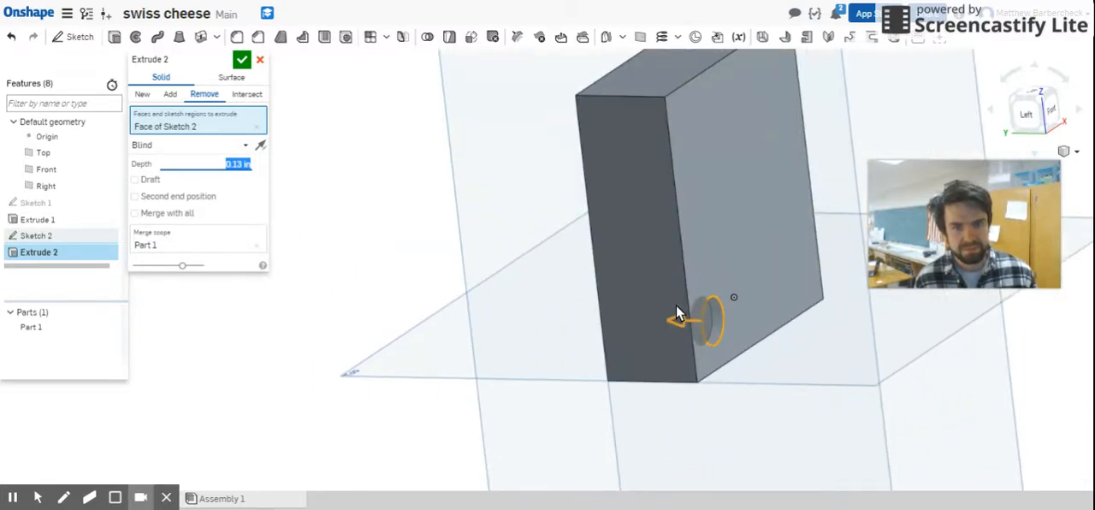
right_drag(691, 324, 720, 321)
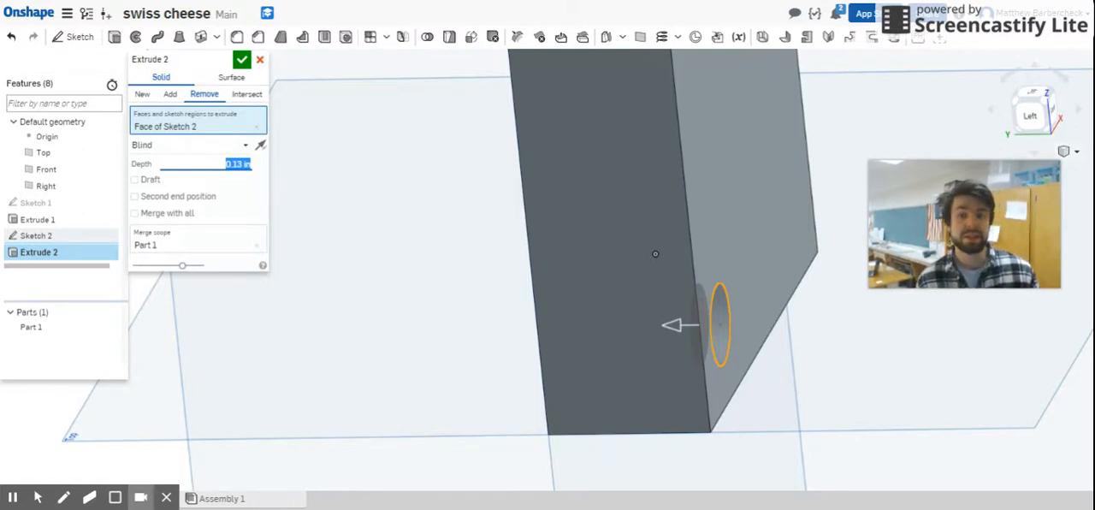
Step: Set the circular cut's end type to Through all, check it on the back face, and accept the extrude
click(164, 143)
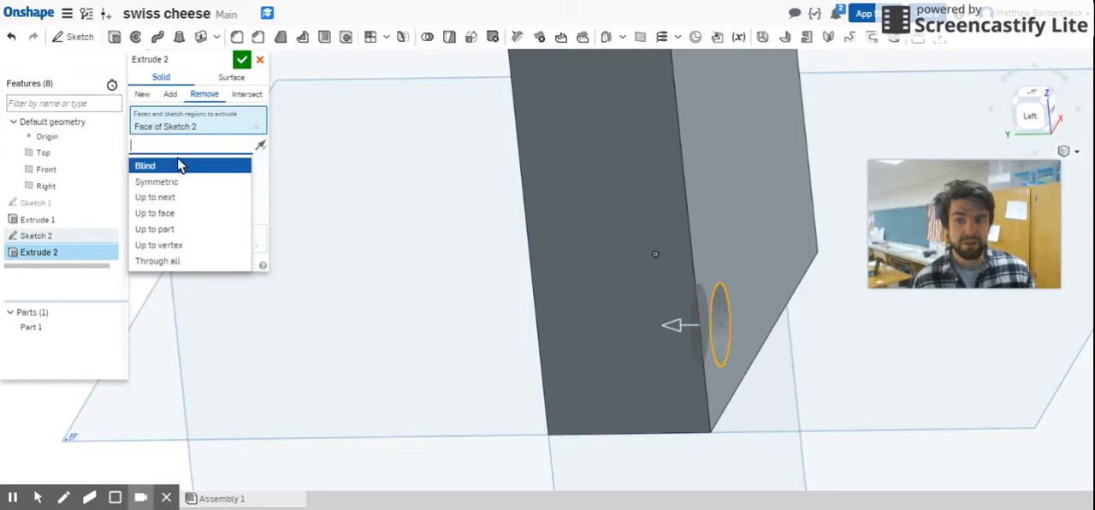
click(197, 261)
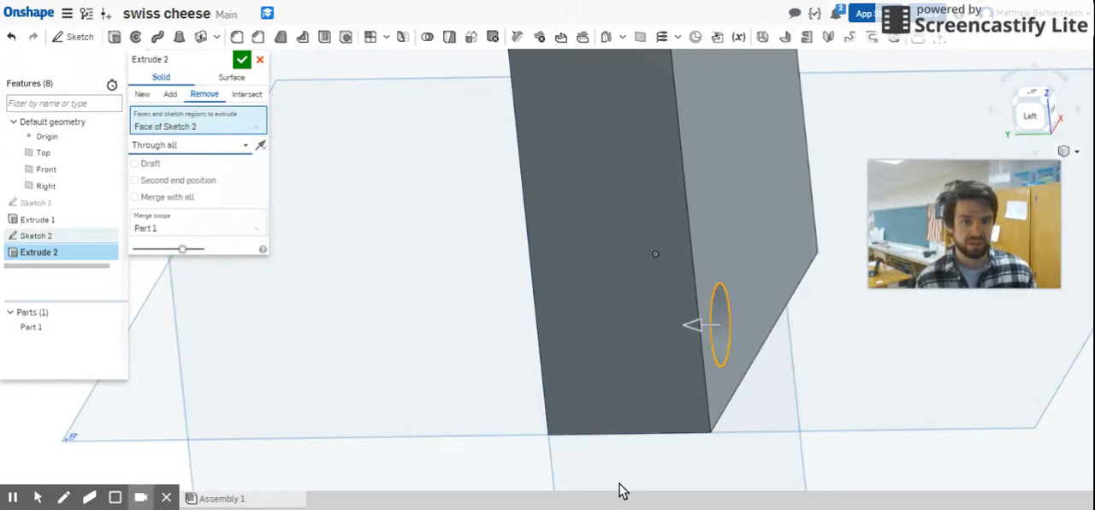
right_drag(542, 325, 573, 293)
scroll(607, 347, down, 4)
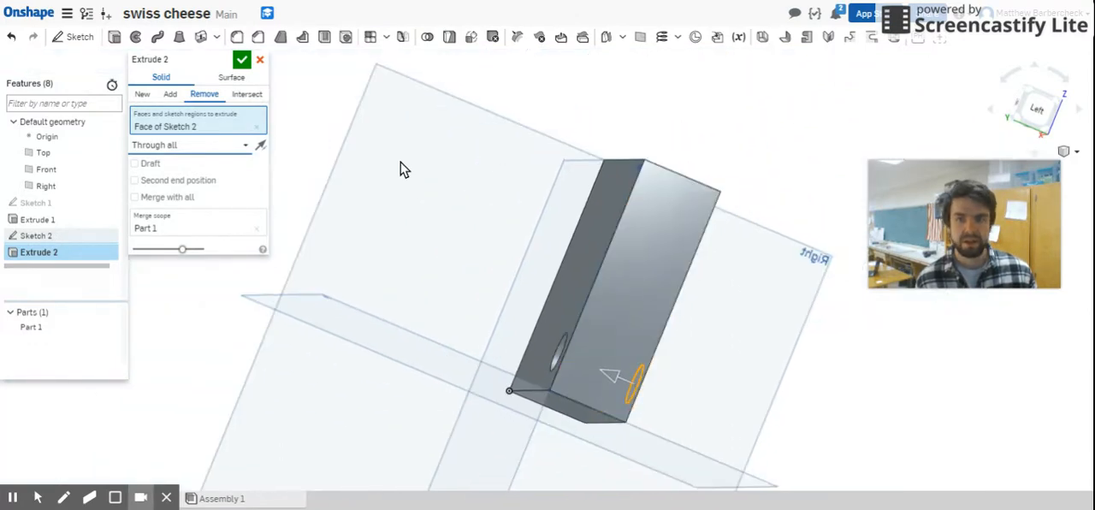
click(242, 59)
Step: Start a linear feature pattern and choose the circular cut, Extrude 2, as the feature to repeat
right_drag(837, 367, 778, 396)
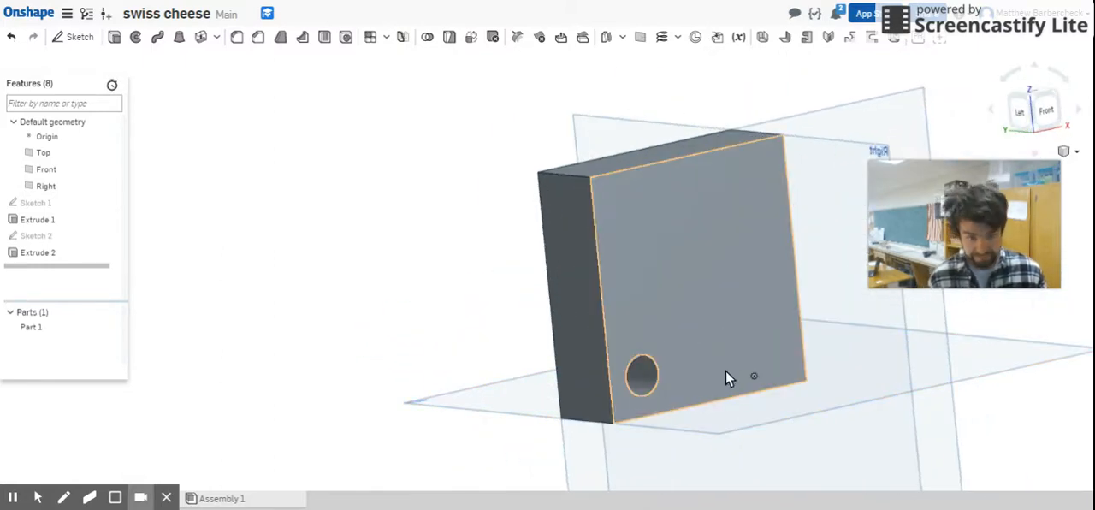
scroll(730, 362, up, 5)
scroll(804, 323, down, 3)
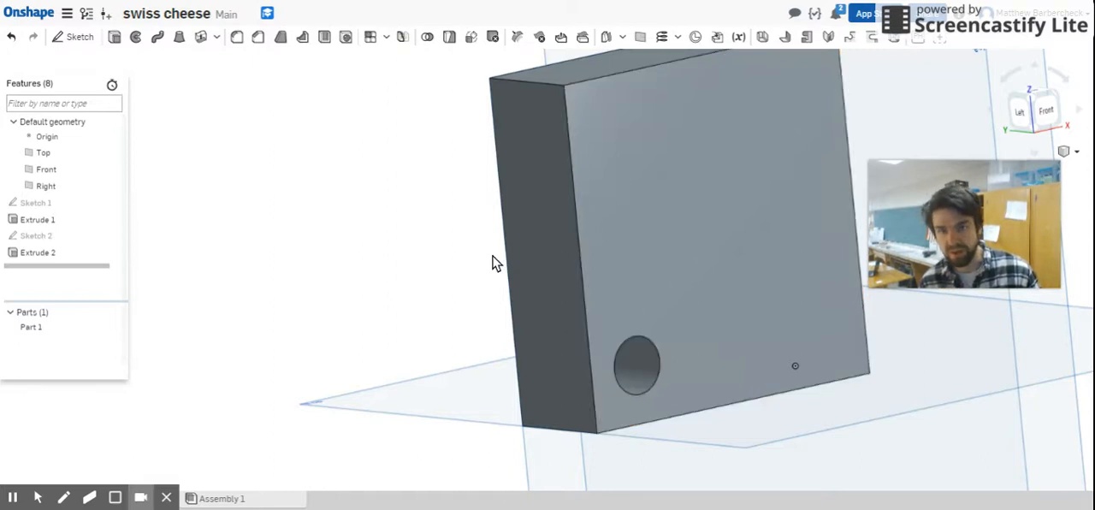
click(369, 37)
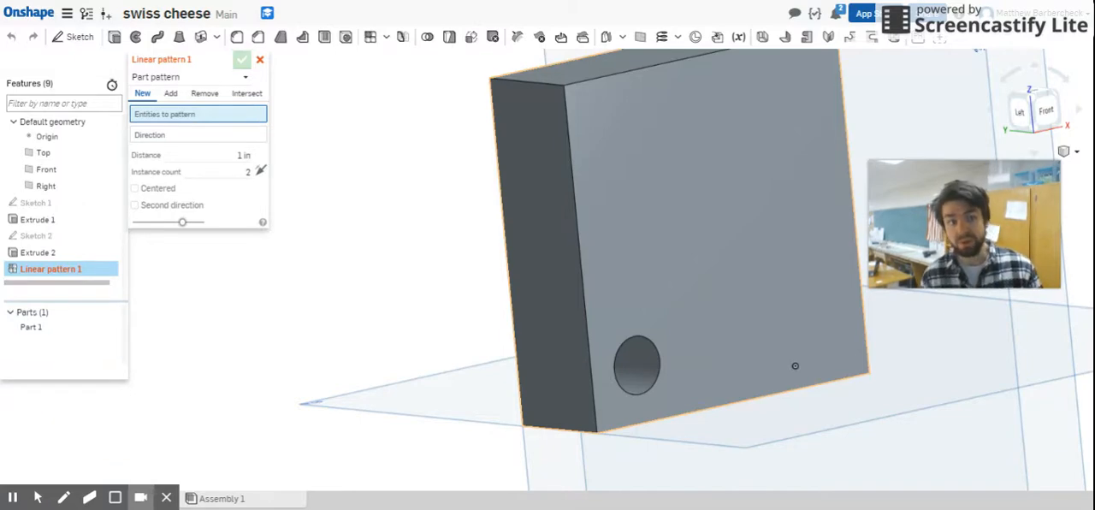
click(242, 77)
click(225, 113)
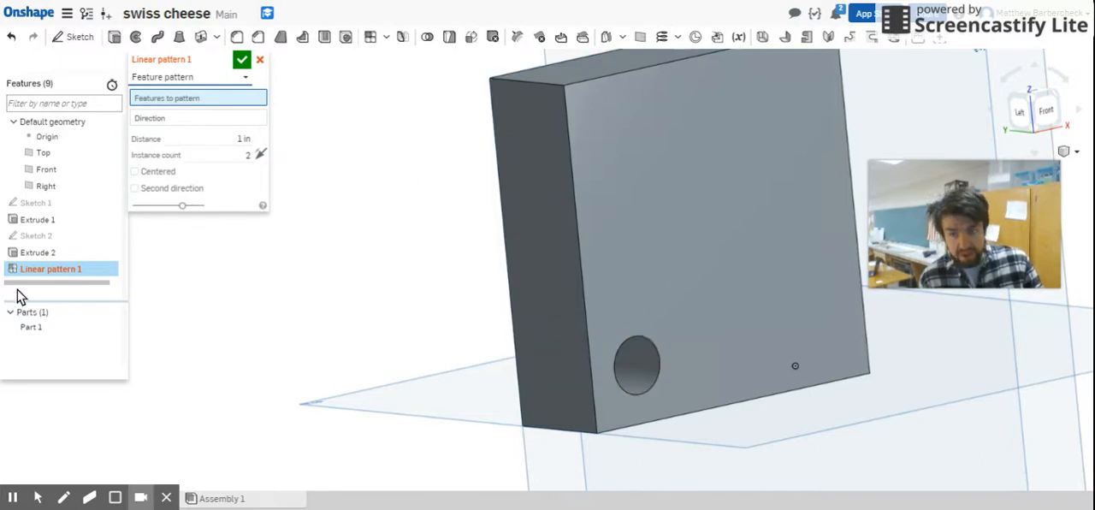
click(67, 254)
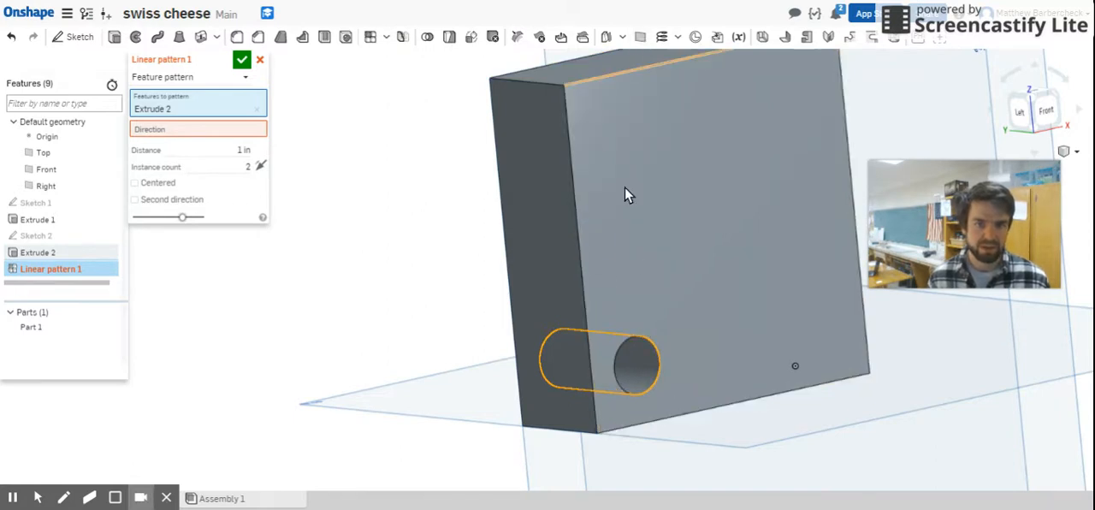
Step: Swap the patterned feature to Extrude 1 and set the pattern direction along the front face's left vertical edge
click(580, 240)
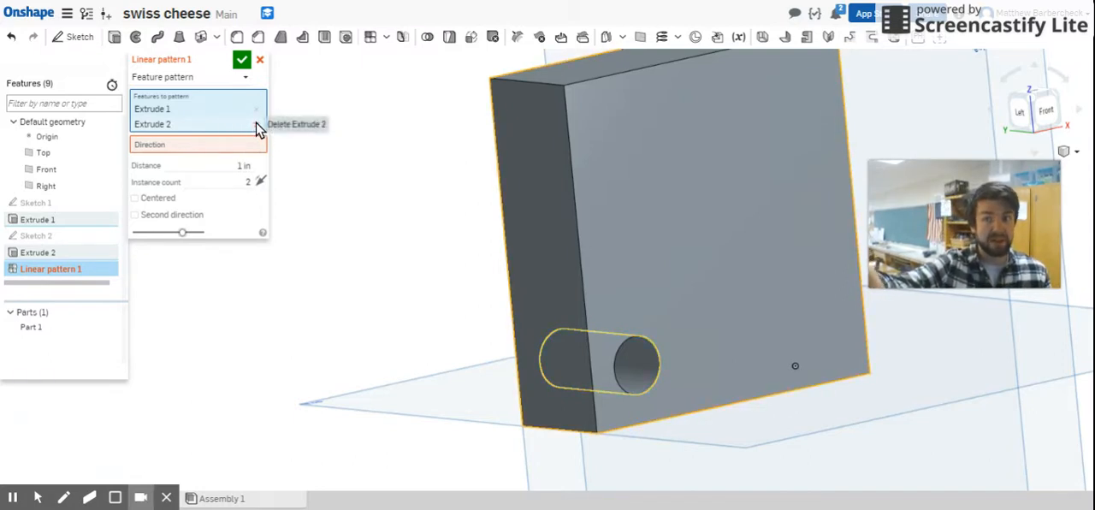
click(257, 124)
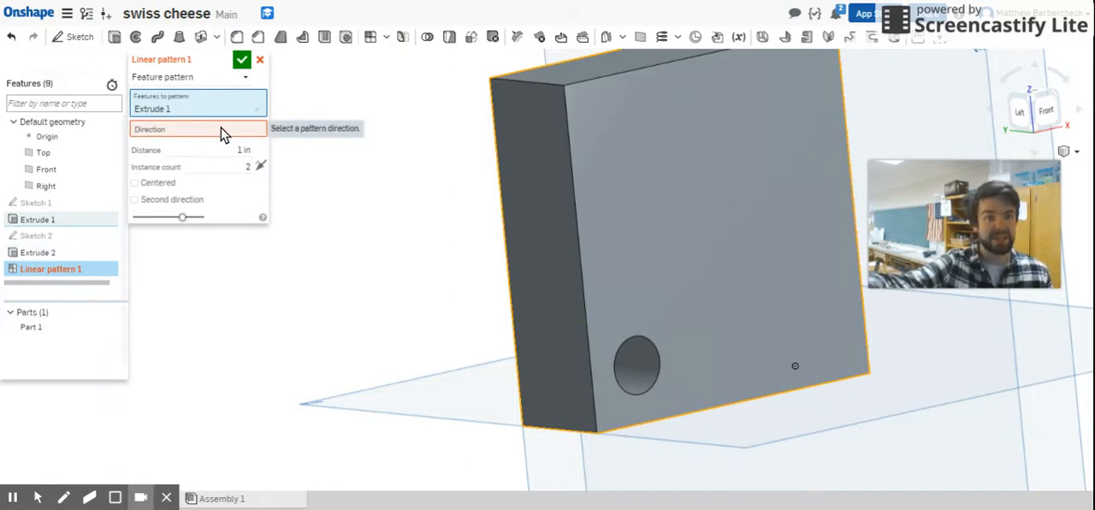
click(221, 132)
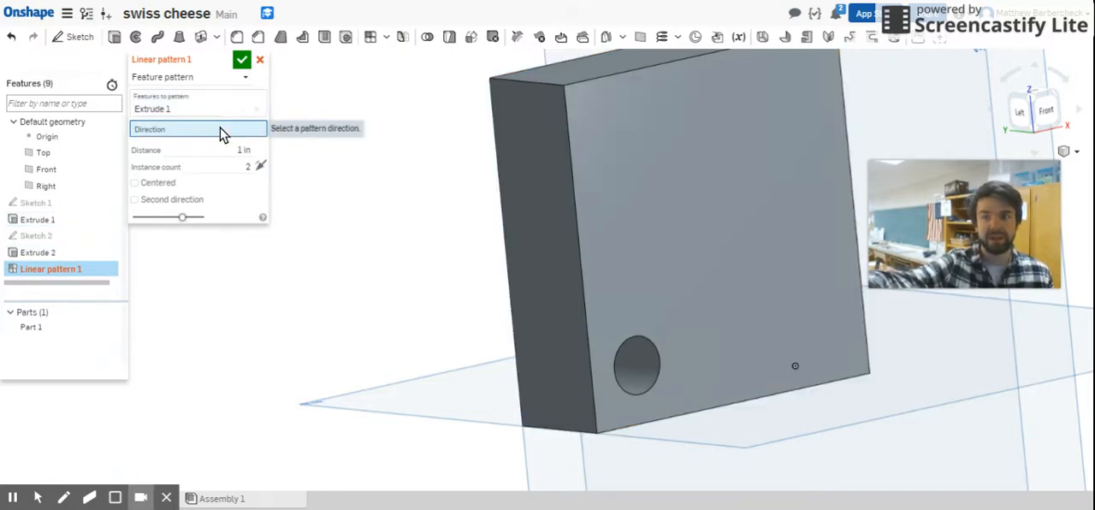
click(567, 147)
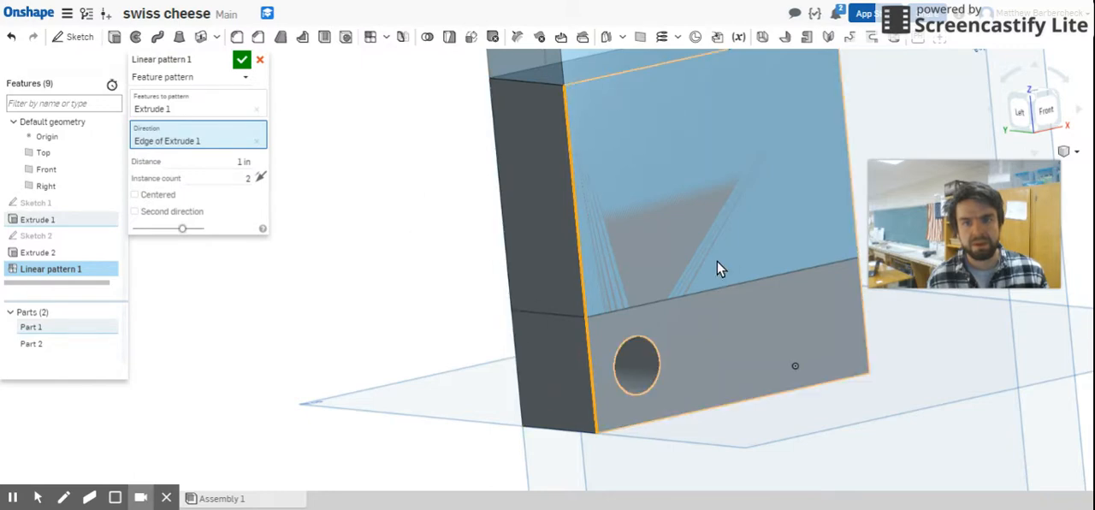
scroll(603, 256, down, 3)
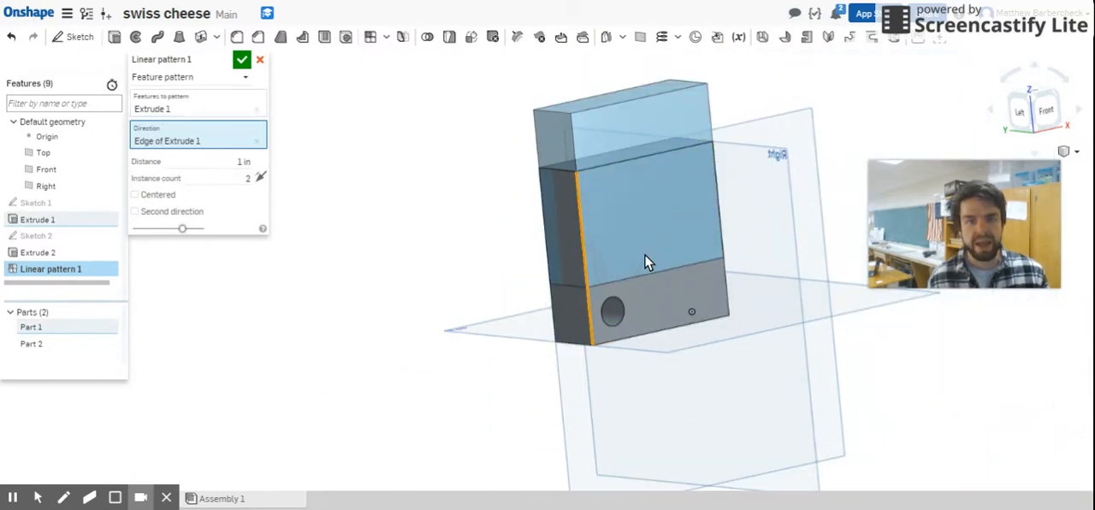
Step: Replace Extrude 1 with the hole cut Extrude 2 as the feature to pattern
click(205, 114)
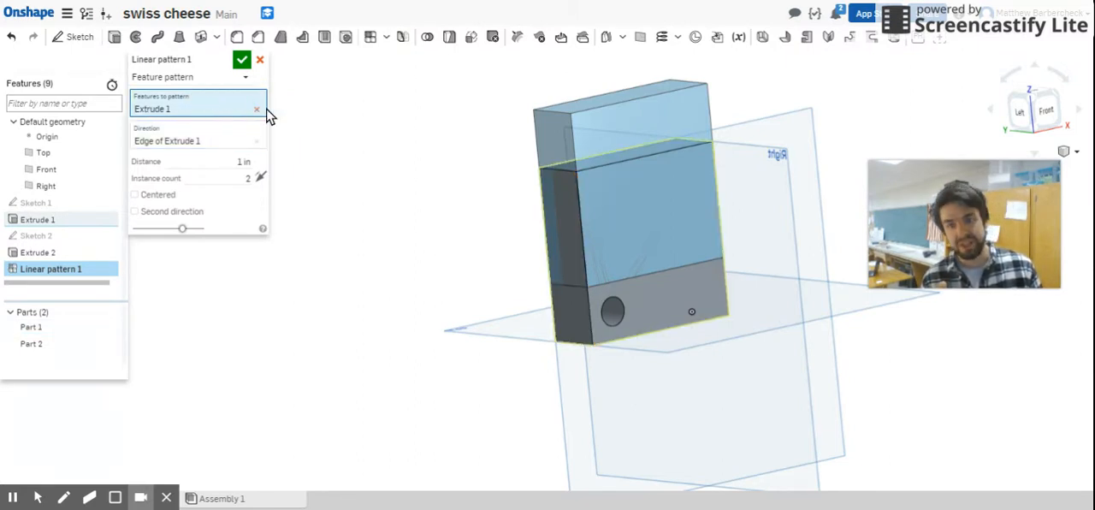
click(260, 112)
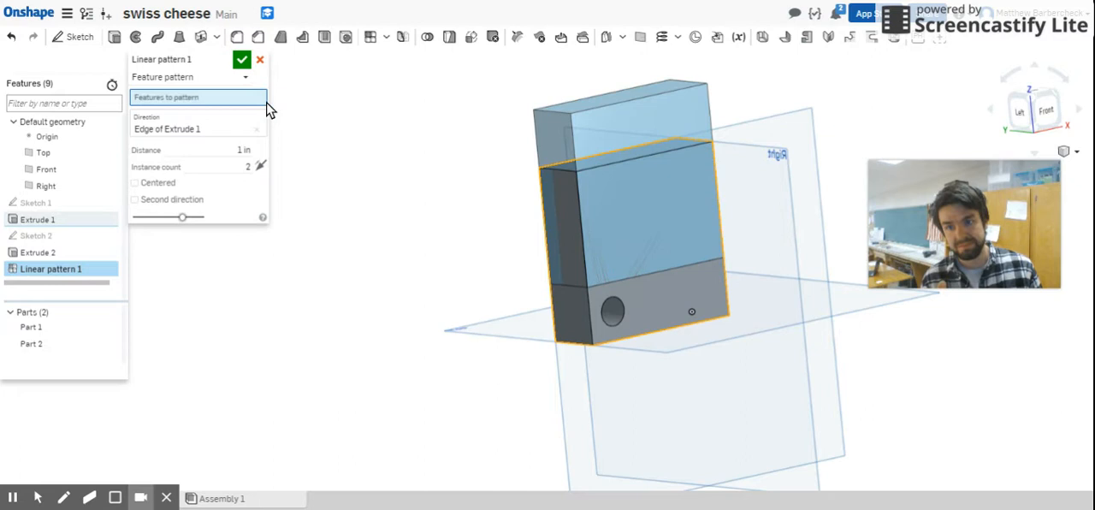
click(87, 256)
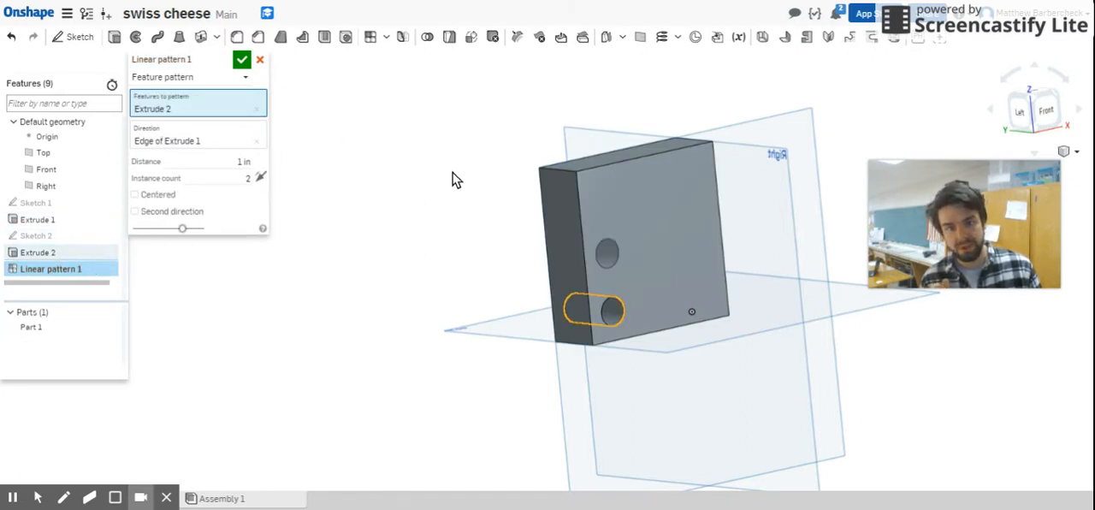
Step: Set the linear pattern's instance count to 3, accept it, and check the column of holes from the front
click(222, 177)
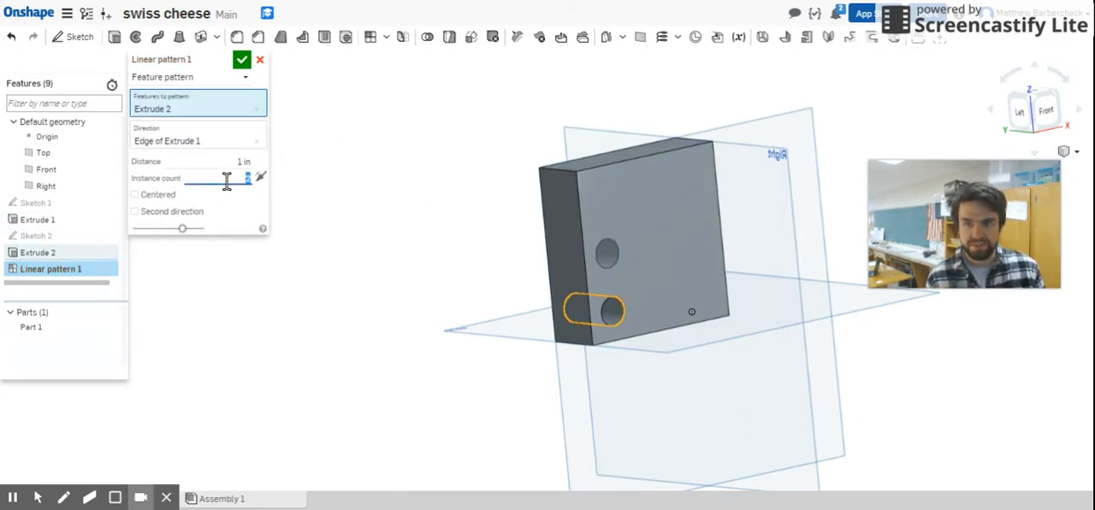
text(3)
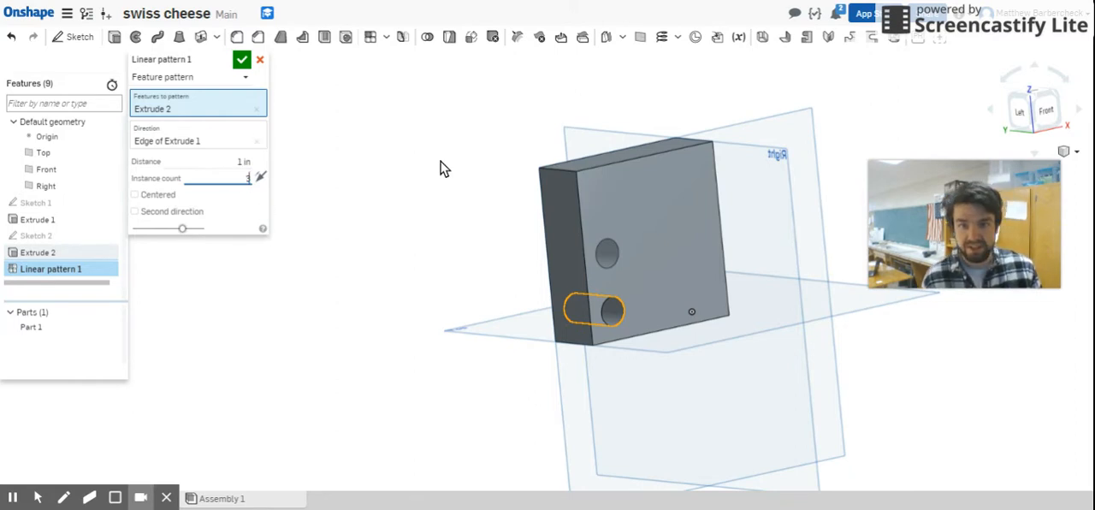
click(243, 61)
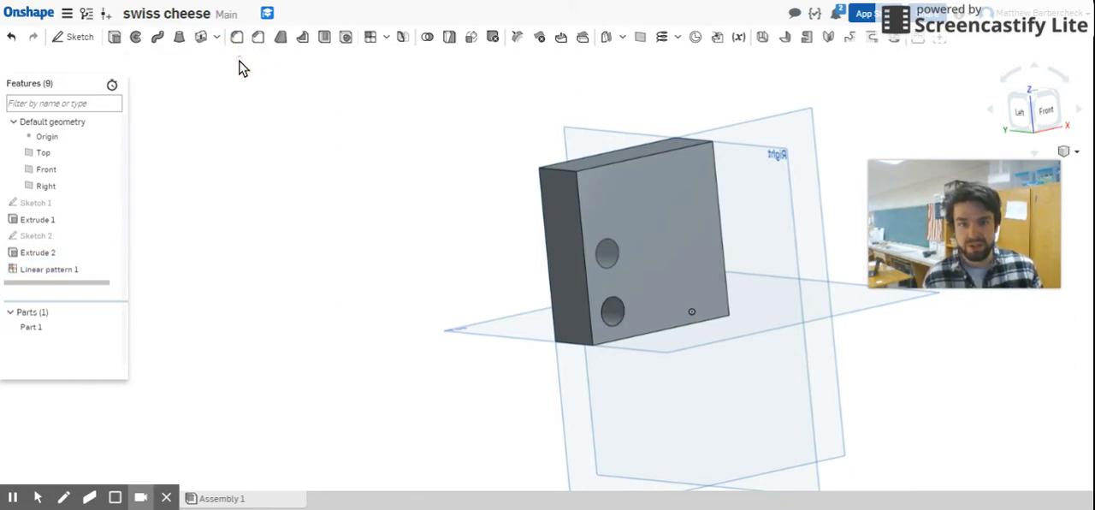
right_drag(639, 308, 609, 311)
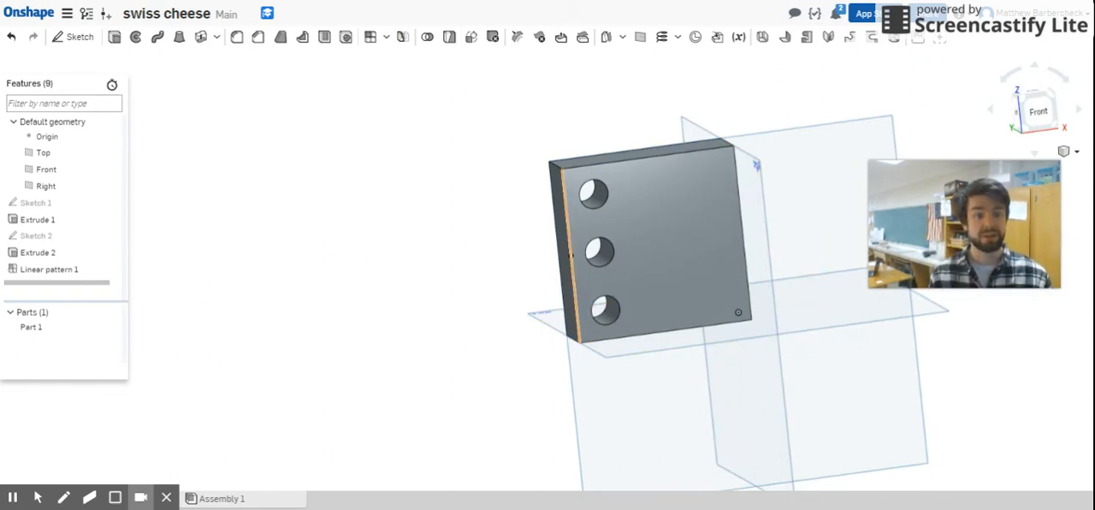
Step: Edit the linear pattern to add a second direction along the front face's bottom edge with 3 instances, flipping that direction and back
double_click(73, 273)
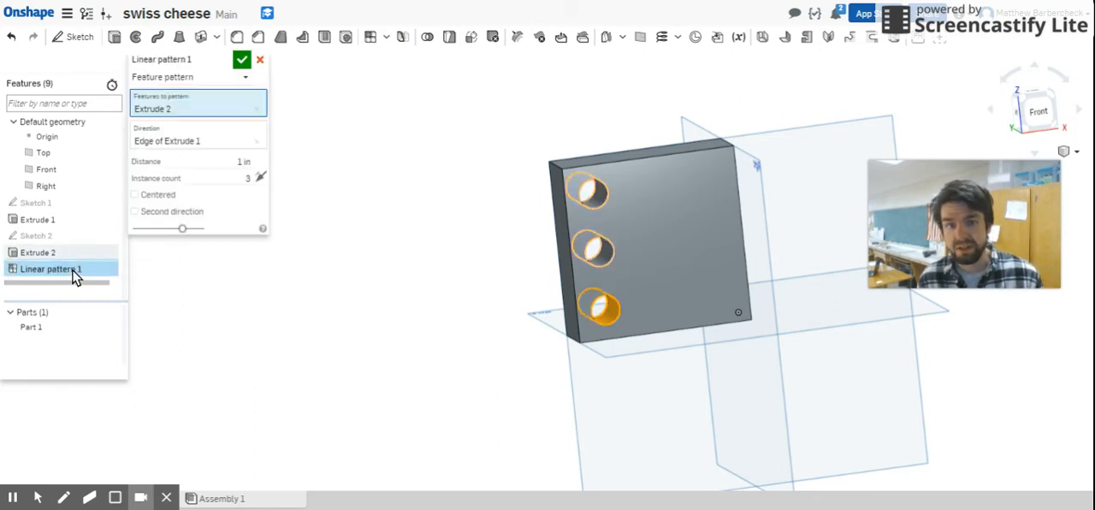
click(170, 211)
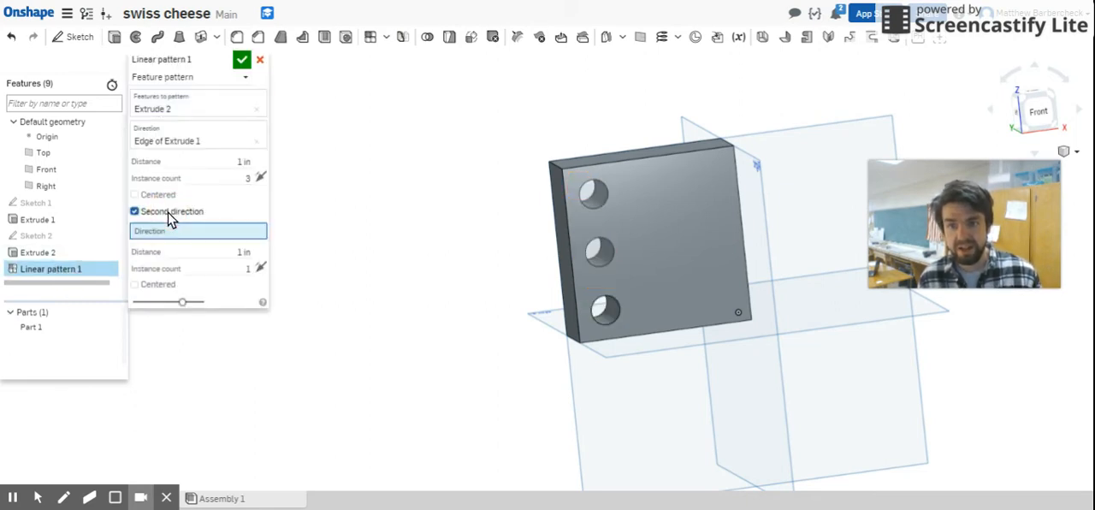
click(659, 336)
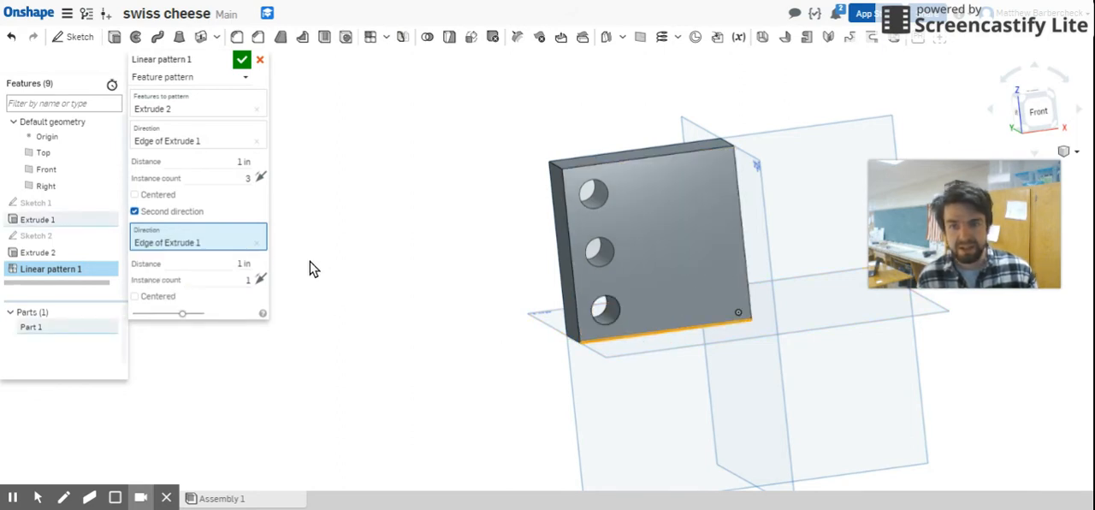
click(247, 279)
drag(248, 279, 264, 289)
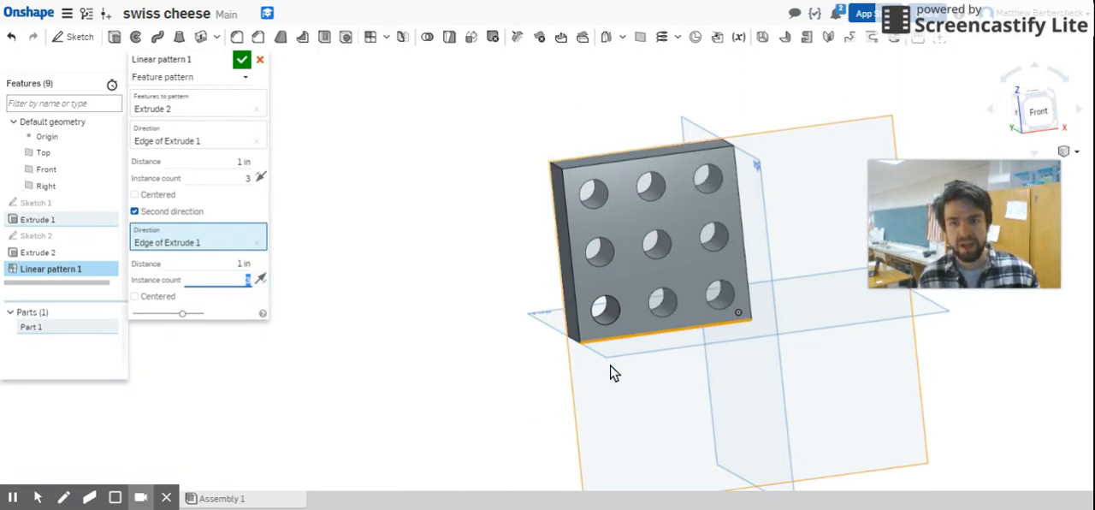
click(260, 283)
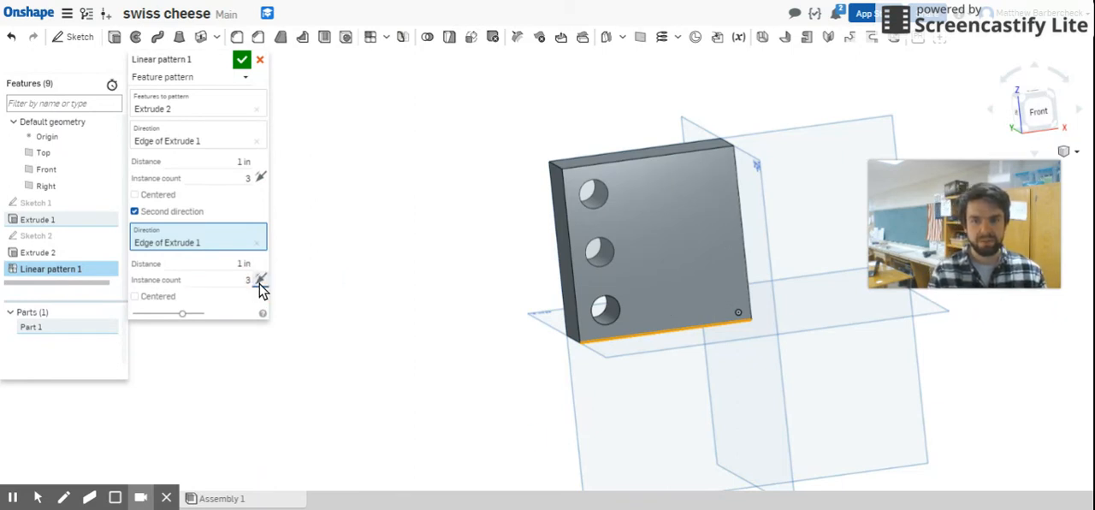
click(260, 283)
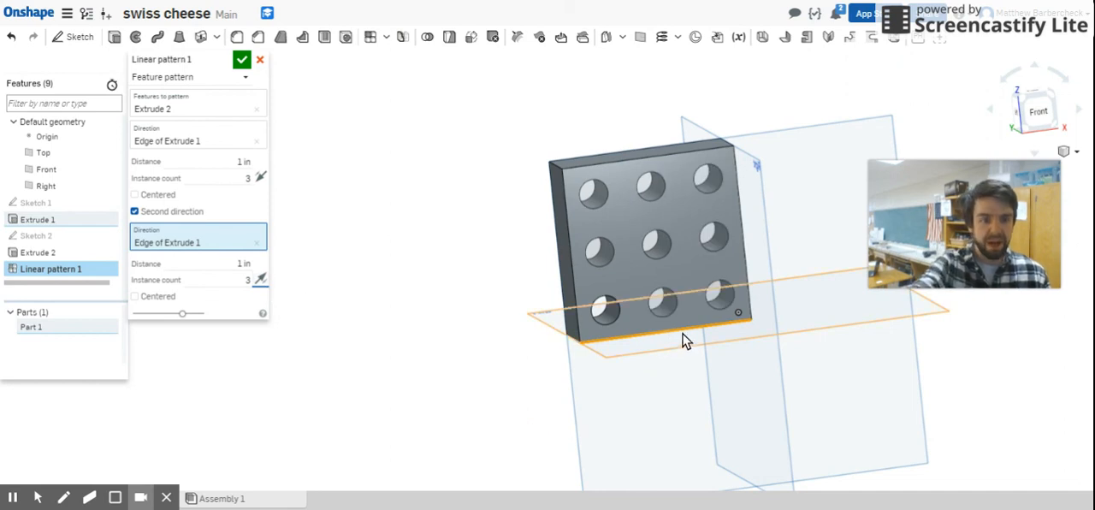